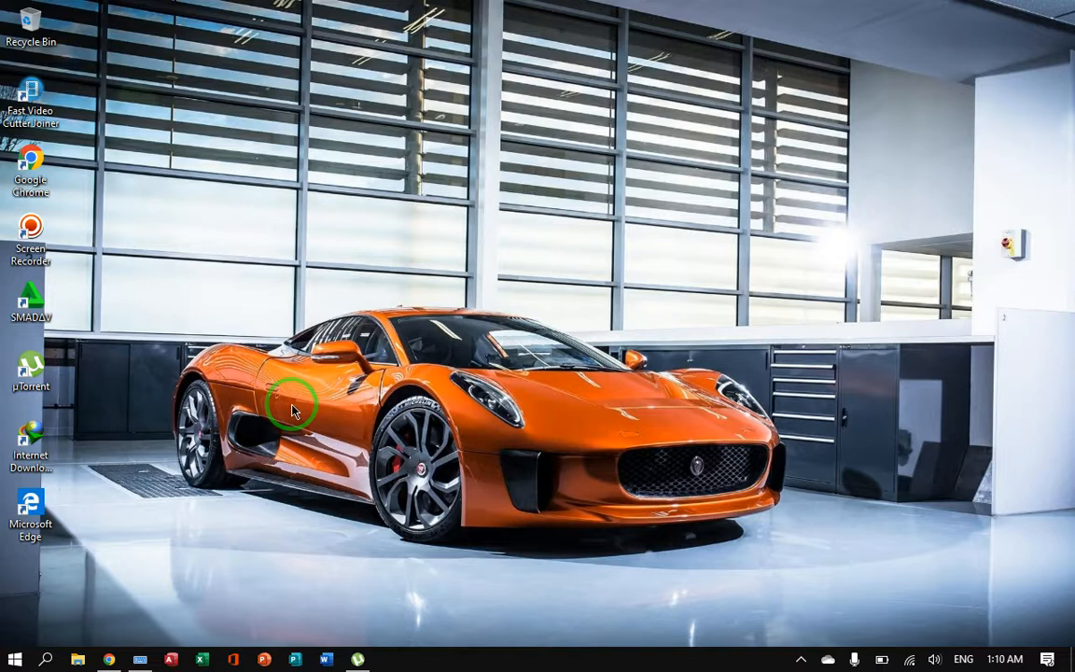
Step: Open Computer Management for This PC from File Explorer, and close the File Explorer window
{"action": "left_click", "coordinate": [78, 659]}
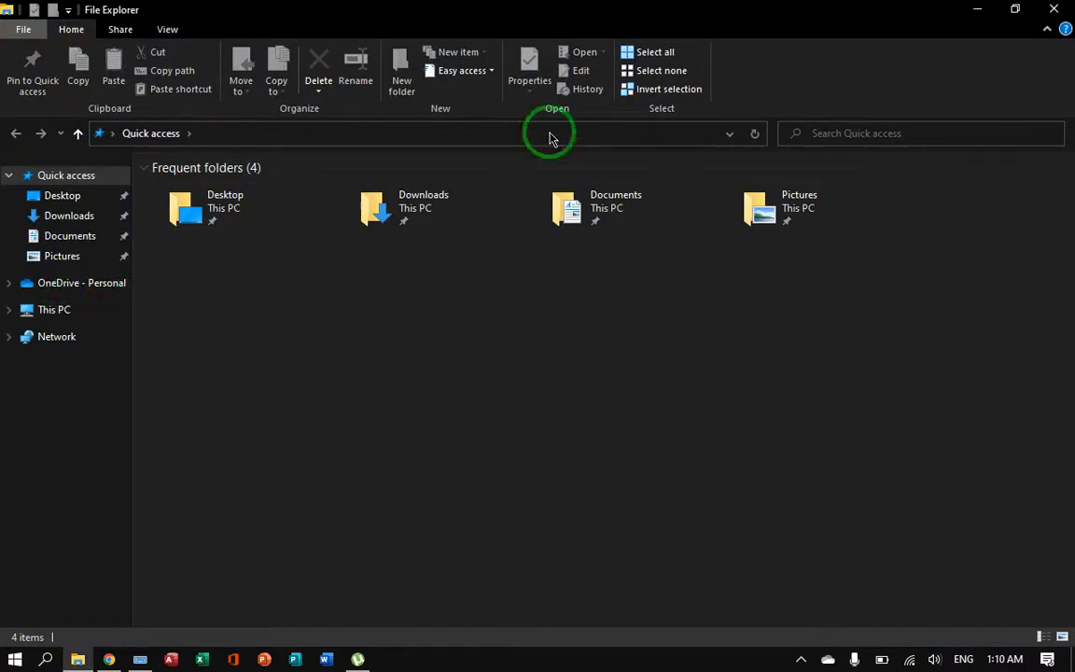
{"action": "left_click", "coordinate": [1054, 9]}
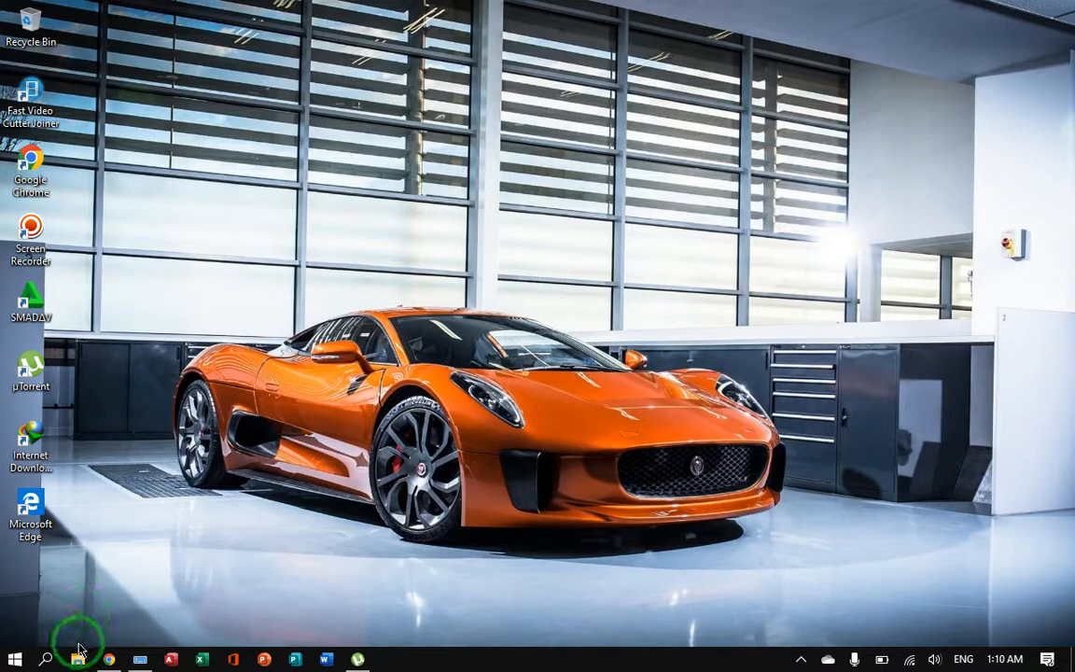
{"action": "left_click", "coordinate": [80, 660]}
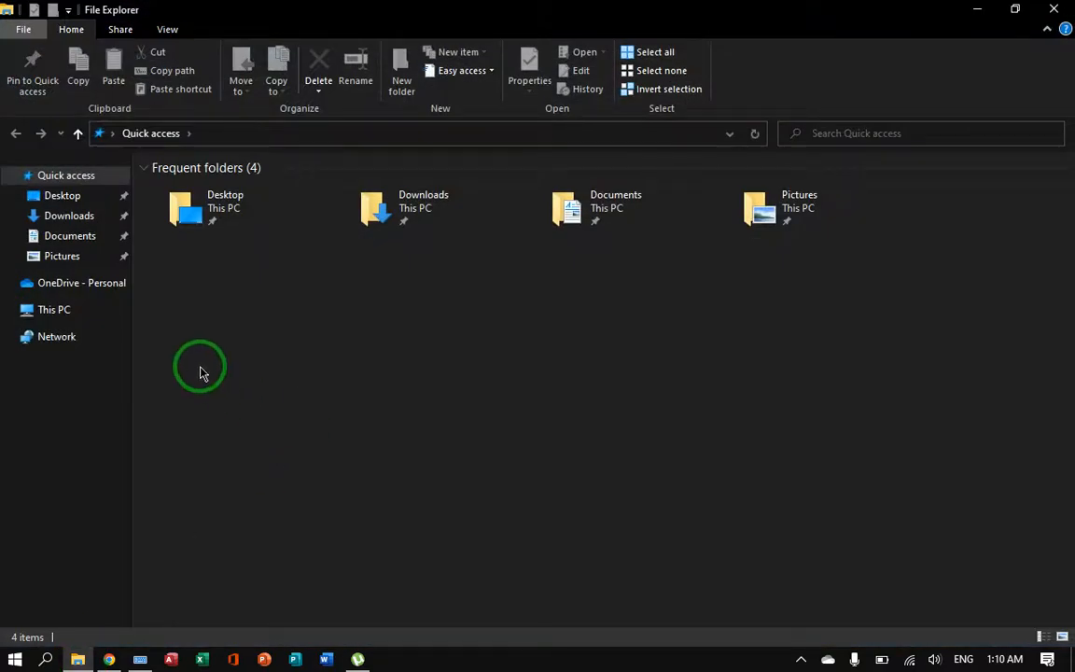
{"action": "right_click", "coordinate": [81, 316]}
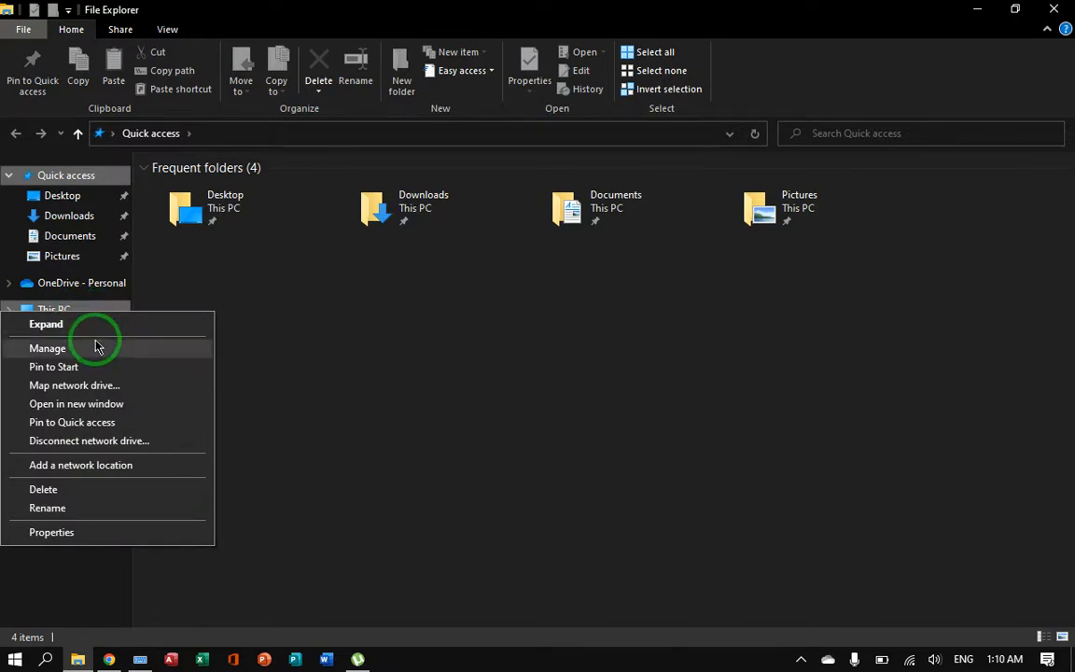
{"action": "left_click", "coordinate": [96, 347]}
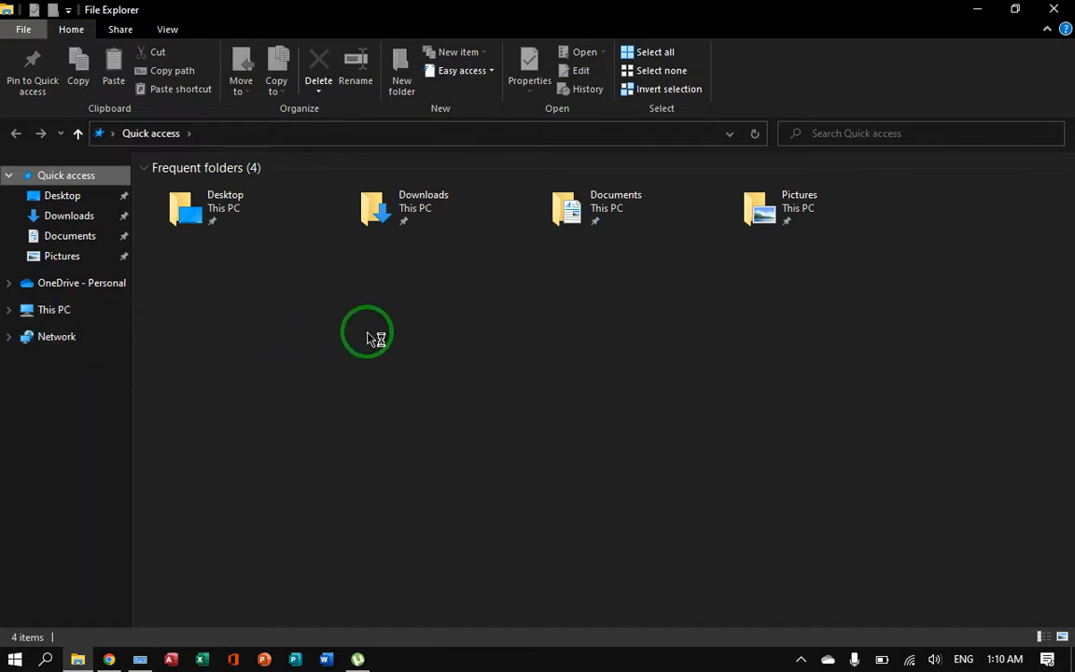
{"action": "left_click", "coordinate": [1057, 13]}
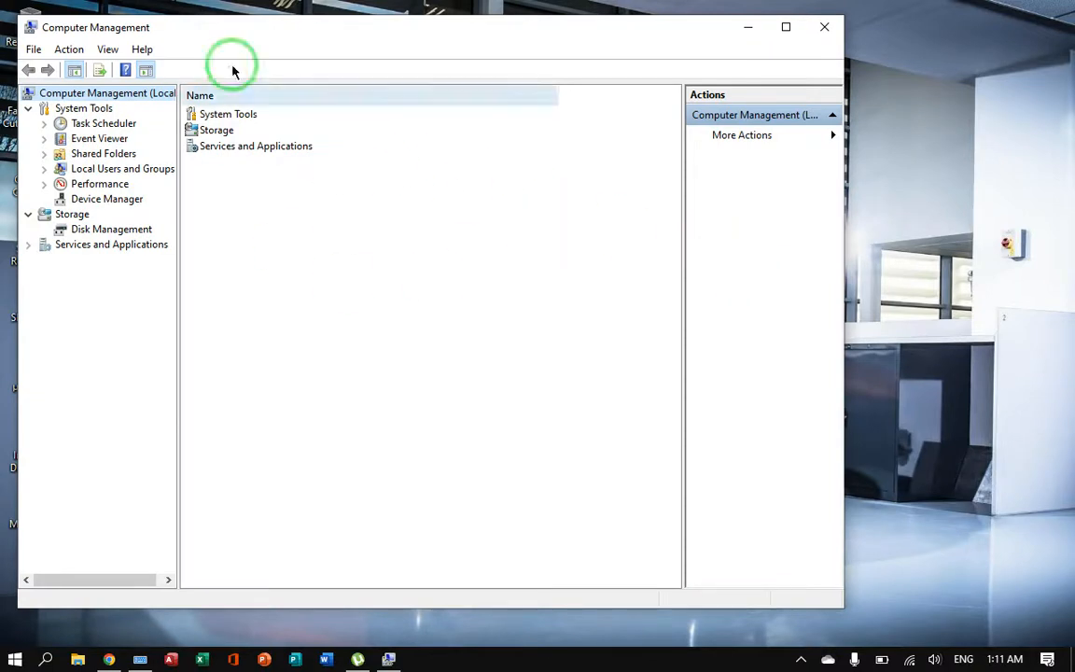
Step: Display Disk Management under Storage in Computer Management
{"action": "left_click", "coordinate": [140, 230]}
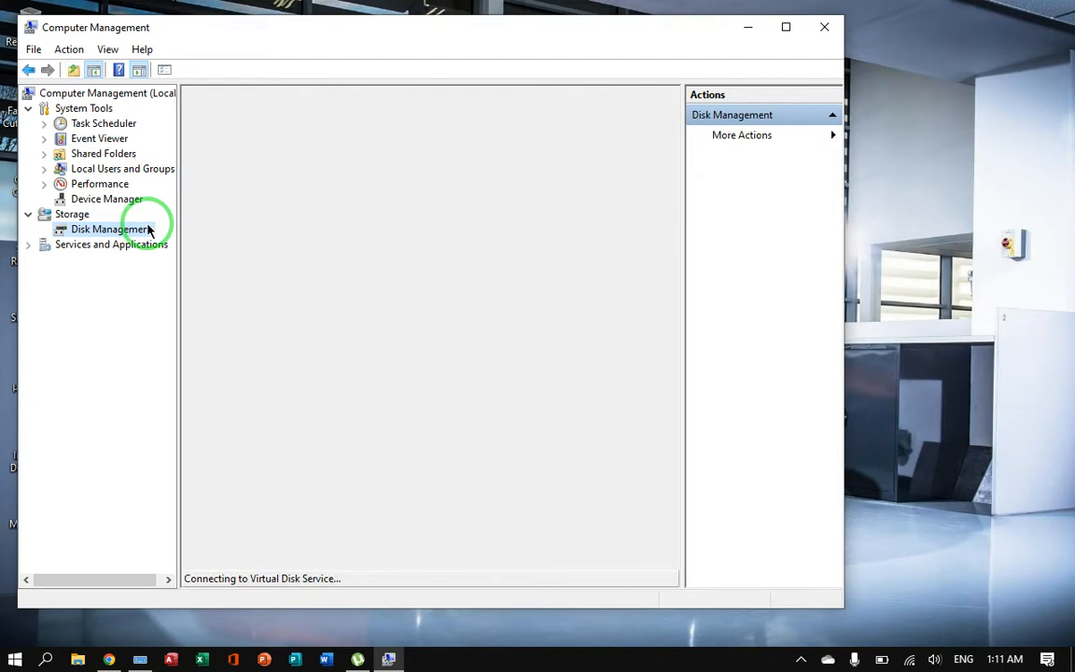
{"action": "right_click", "coordinate": [147, 230]}
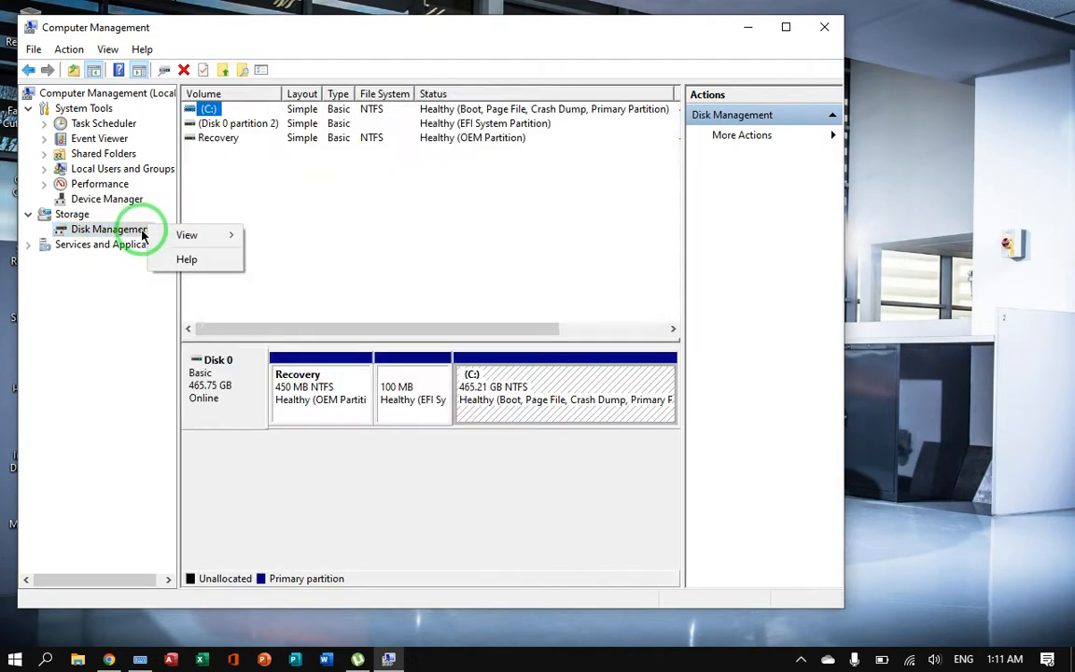
{"action": "left_click", "coordinate": [360, 240]}
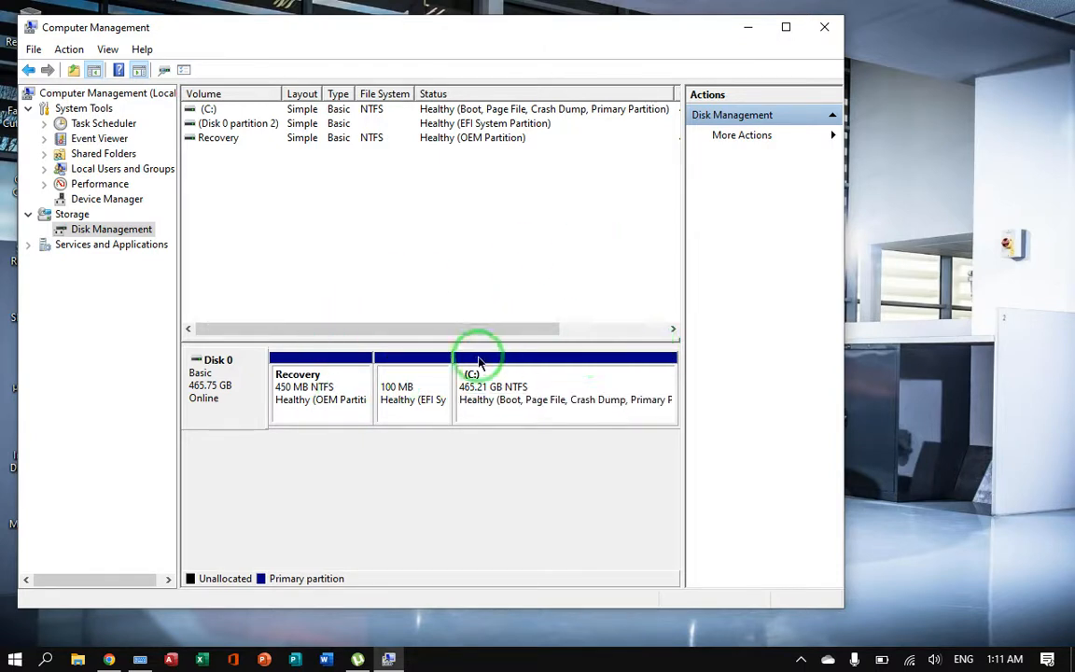
Step: Inspect the Recovery, EFI System and C: partitions on Disk 0 one after another
{"action": "left_click", "coordinate": [331, 399]}
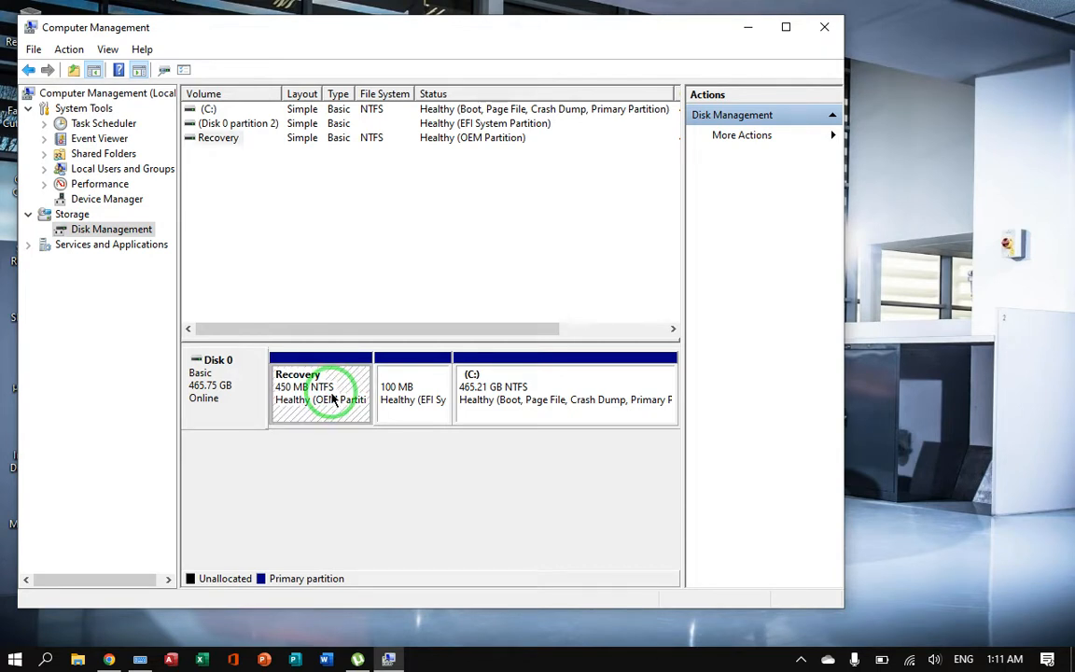
{"action": "left_click", "coordinate": [407, 390]}
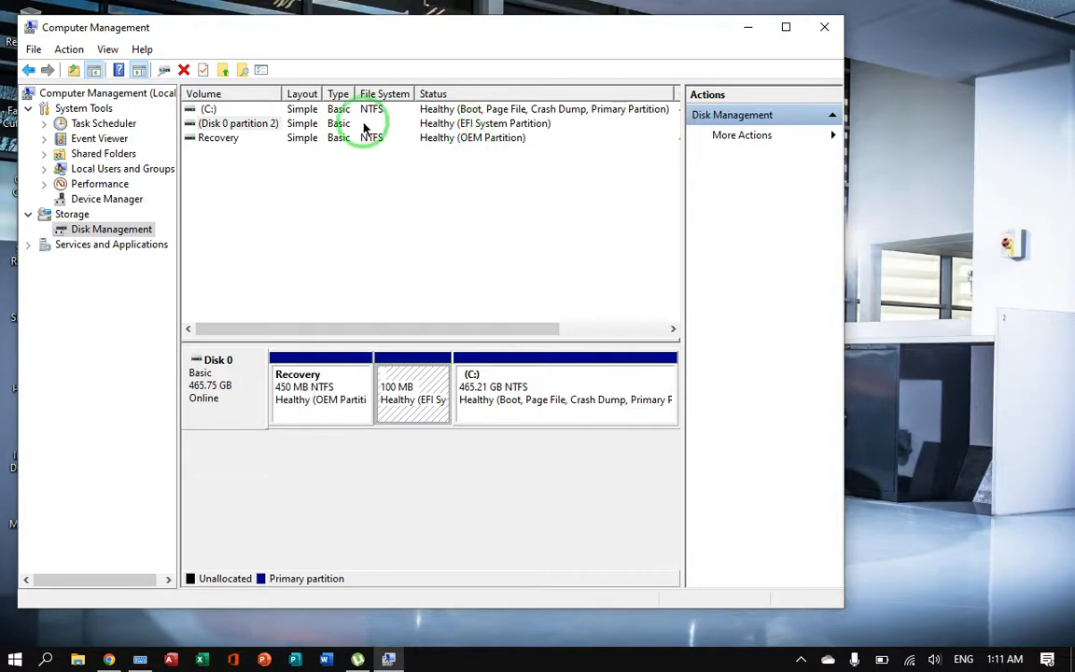
{"action": "left_click", "coordinate": [546, 423]}
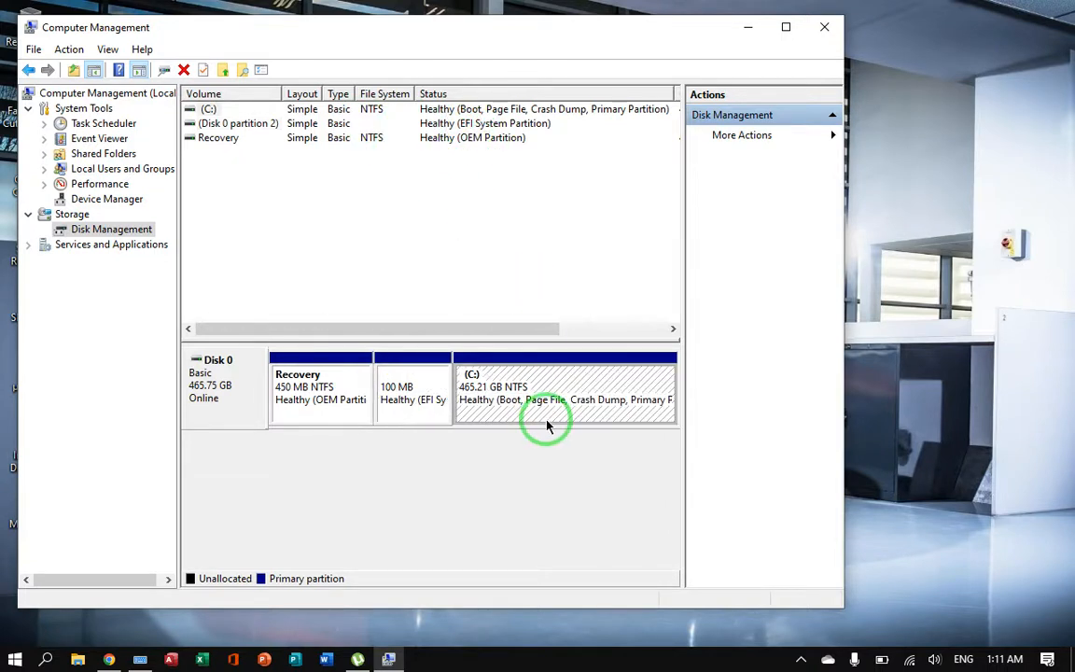
Step: Start the Shrink Volume operation on the C: partition and copy the proposed amount of space to shrink
{"action": "right_click", "coordinate": [578, 383]}
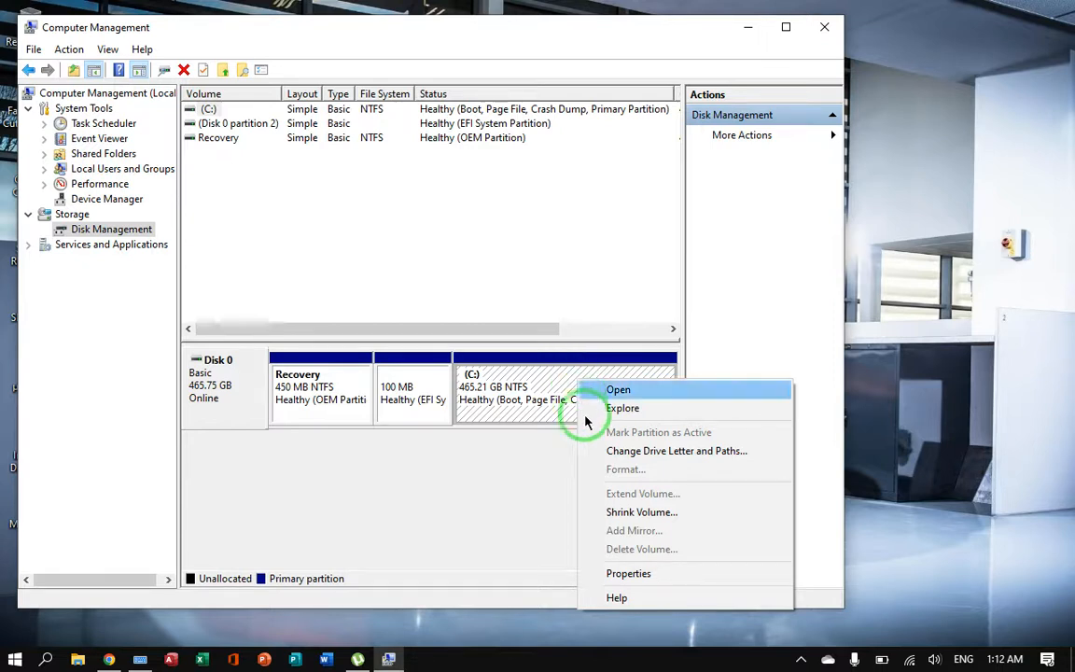
{"action": "left_click", "coordinate": [617, 513]}
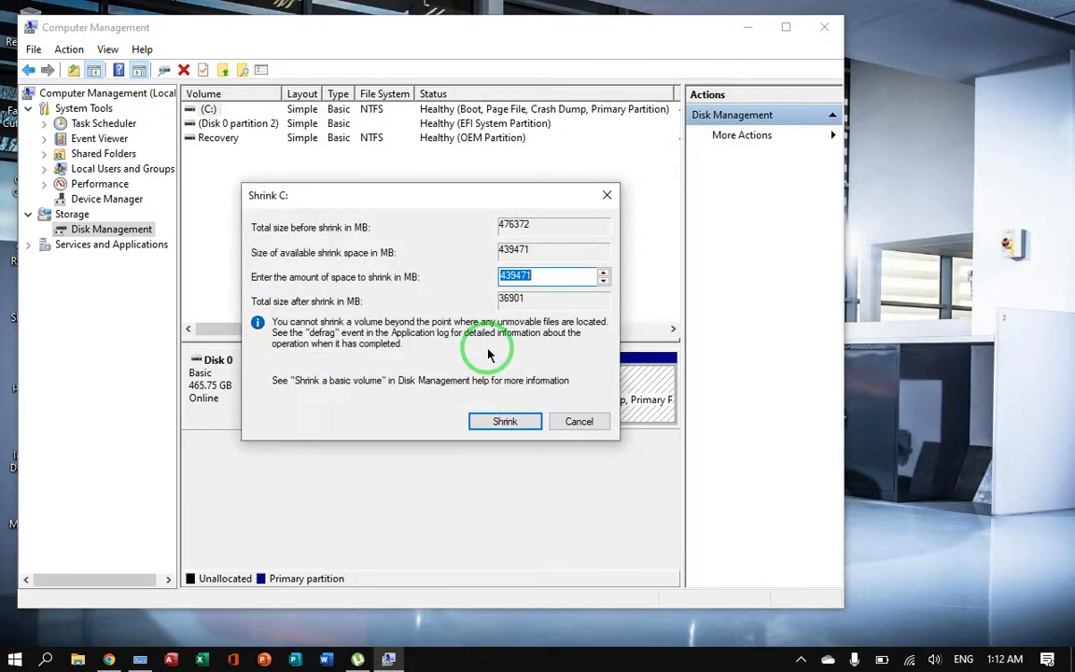
{"action": "right_click", "coordinate": [520, 278]}
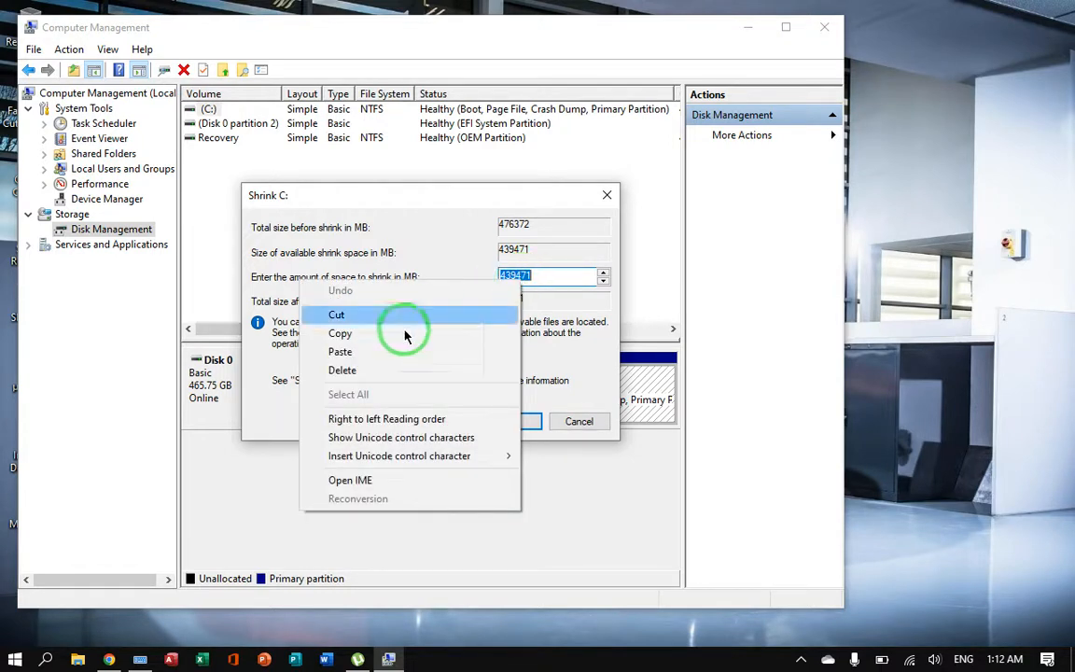
{"action": "left_click", "coordinate": [378, 343]}
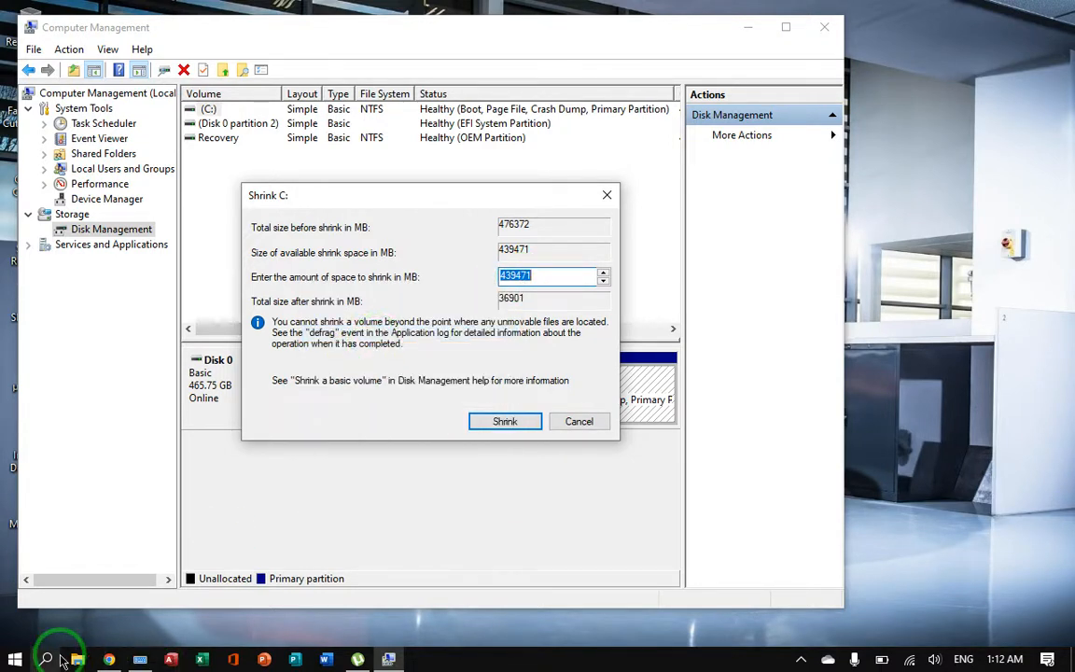
Step: Search Windows for Calculator and open the app
{"action": "left_click", "coordinate": [48, 659]}
{"action": "type", "text": "C"}
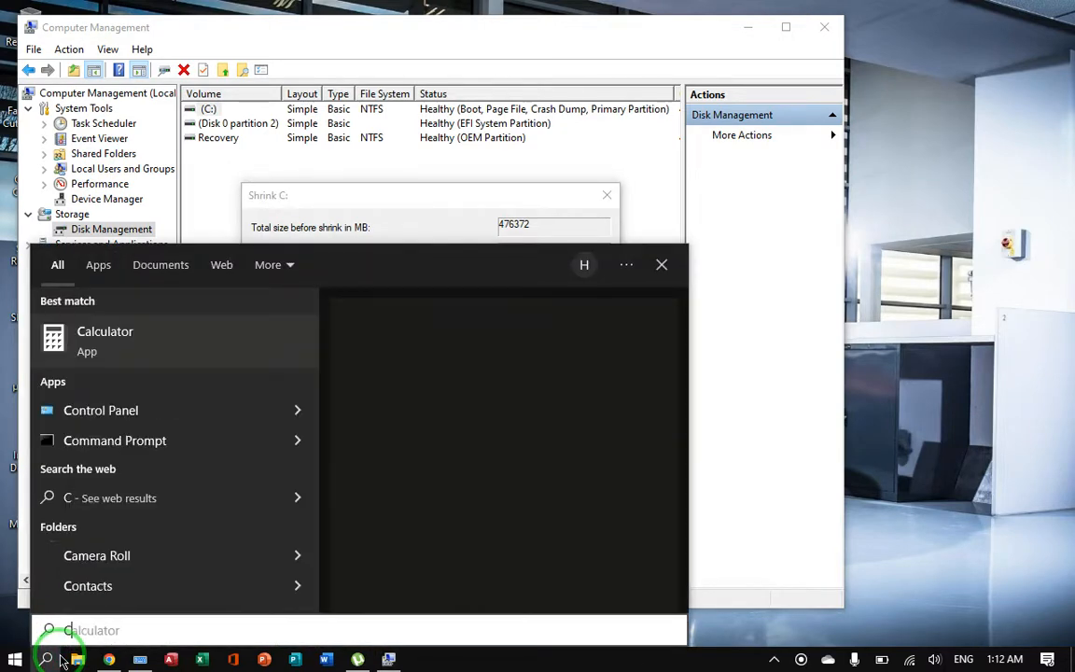
{"action": "type", "text": "alculator"}
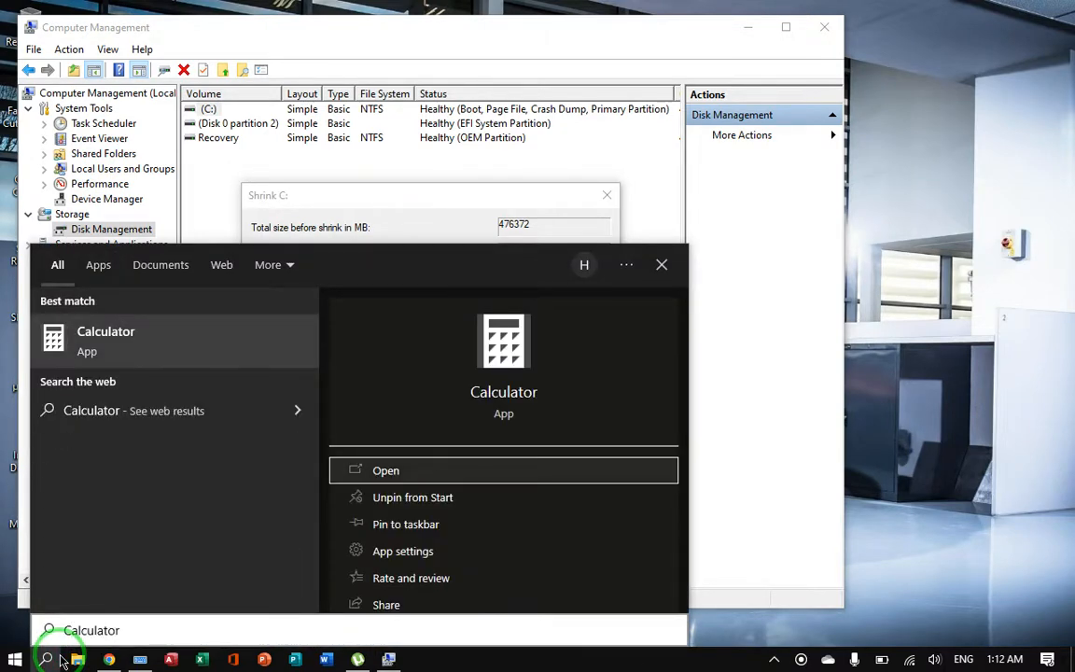
{"action": "key", "text": "Return"}
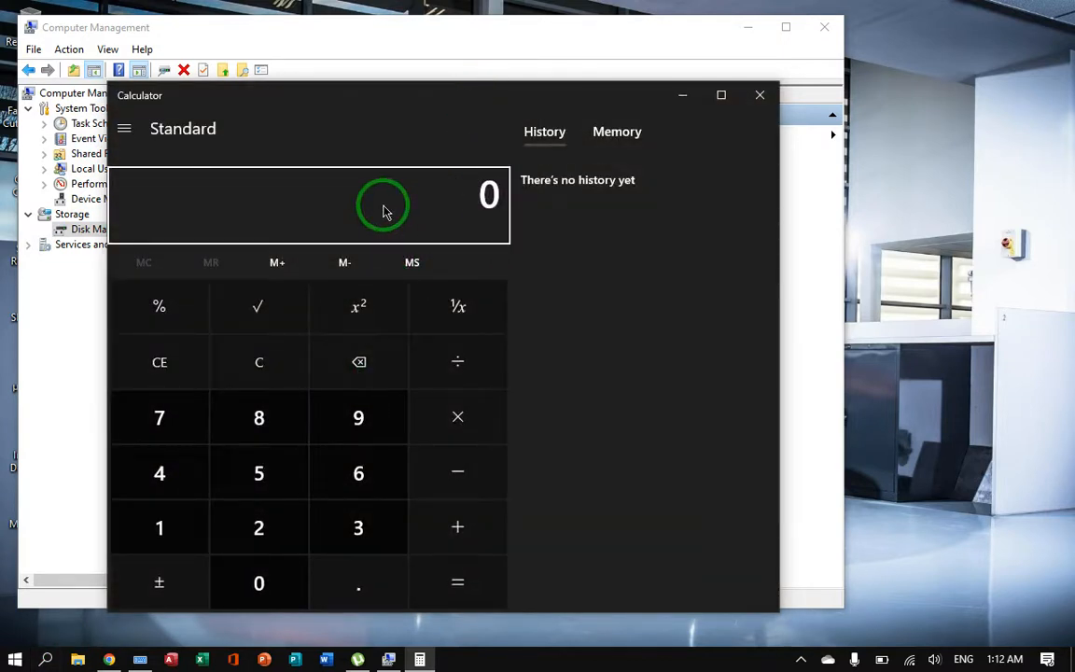
Step: Paste the copied shrink amount into Calculator and divide it by 3
{"action": "right_click", "coordinate": [364, 227]}
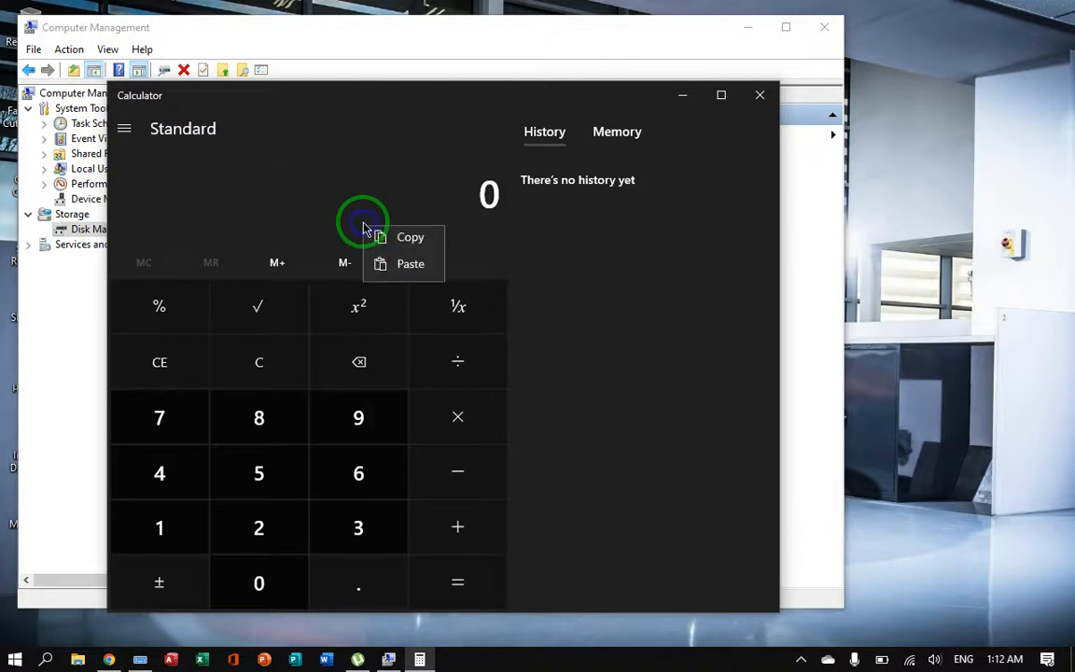
{"action": "left_click", "coordinate": [413, 271]}
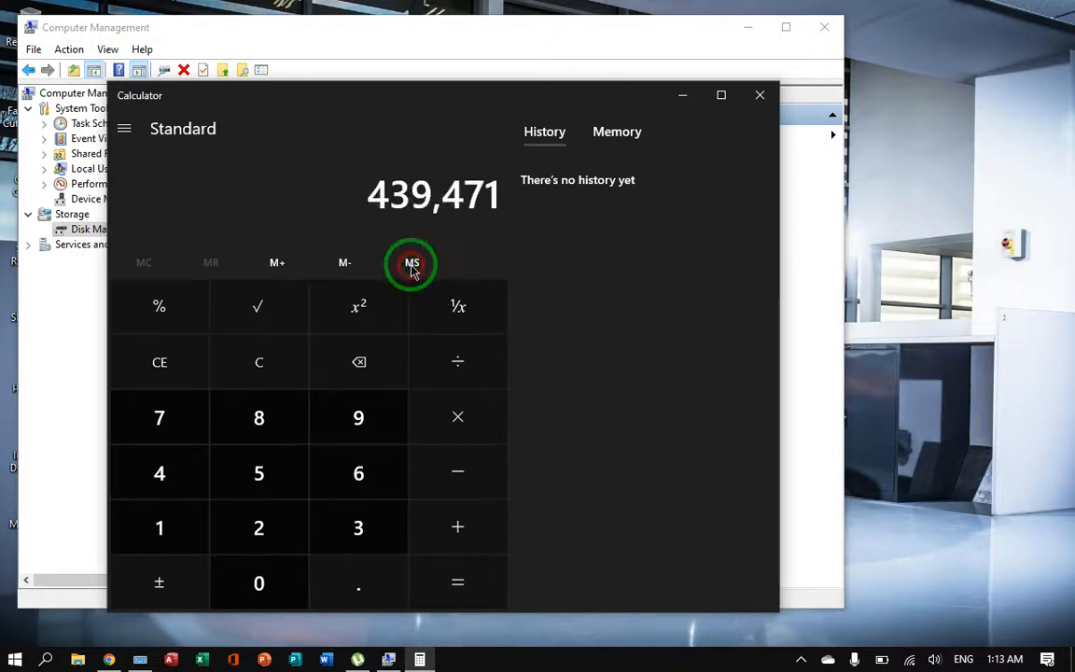
{"action": "left_click", "coordinate": [472, 378]}
{"action": "left_click", "coordinate": [357, 530]}
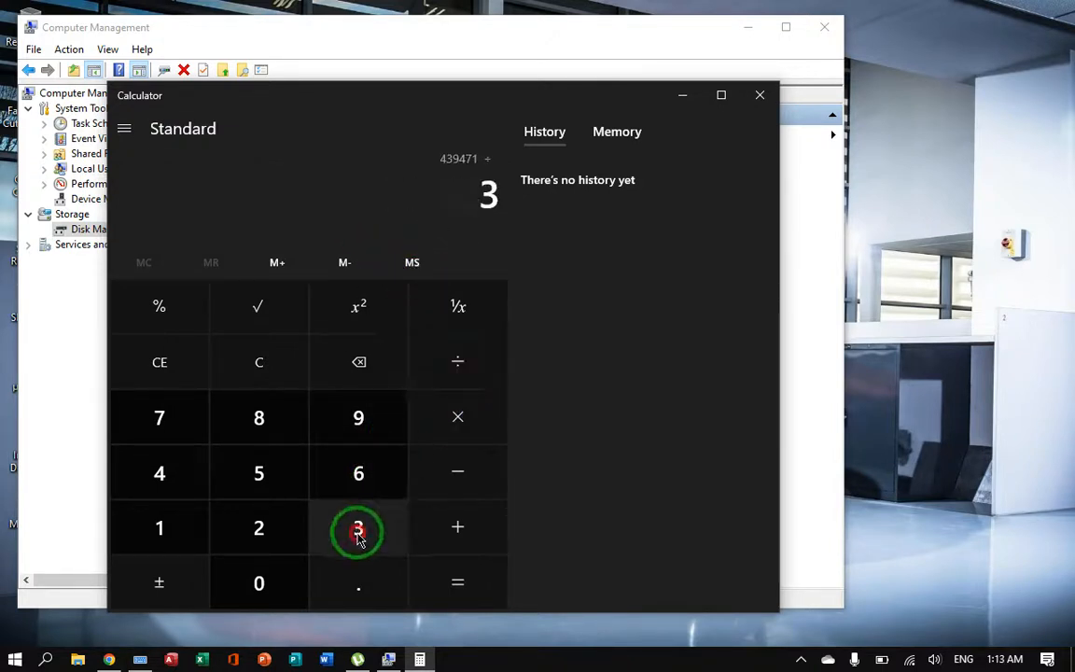
{"action": "left_click", "coordinate": [454, 581]}
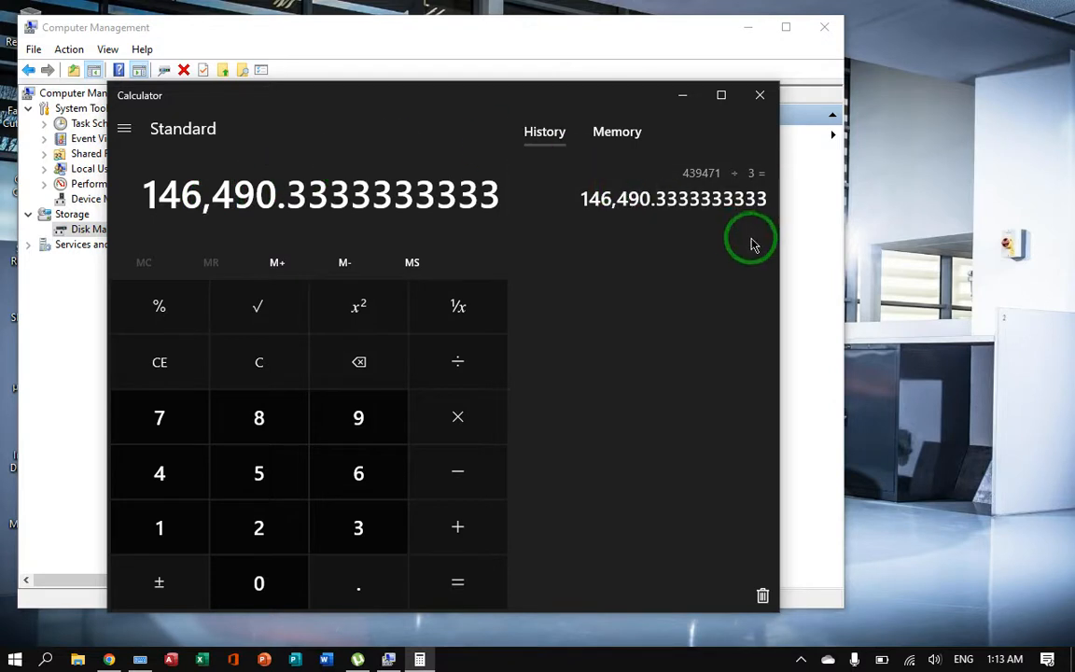
Step: Return to the Shrink C: dialog, set the amount of space to shrink to 146490 MB, and shrink the volume
{"action": "left_click", "coordinate": [796, 267]}
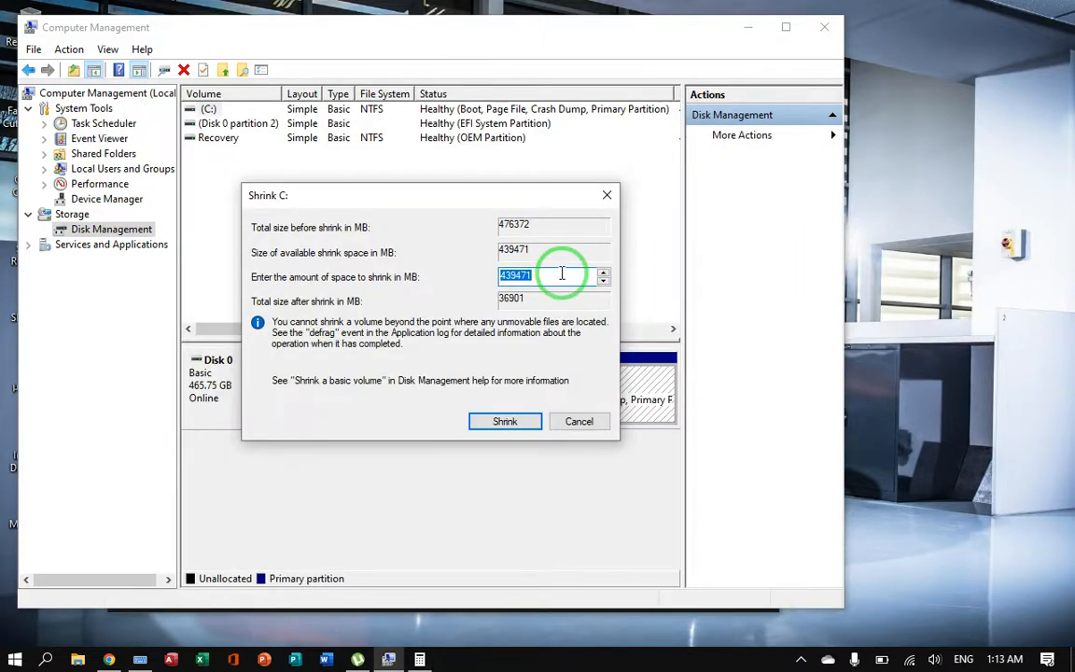
{"action": "type", "text": "143"}
{"action": "left_click", "coordinate": [420, 657]}
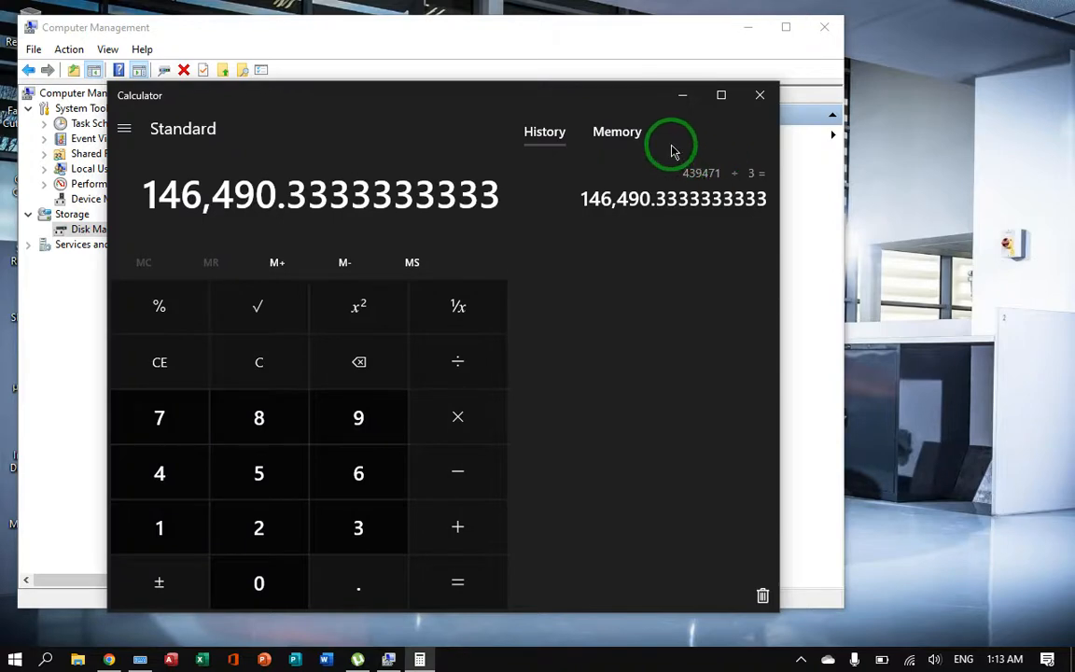
{"action": "left_click", "coordinate": [686, 94]}
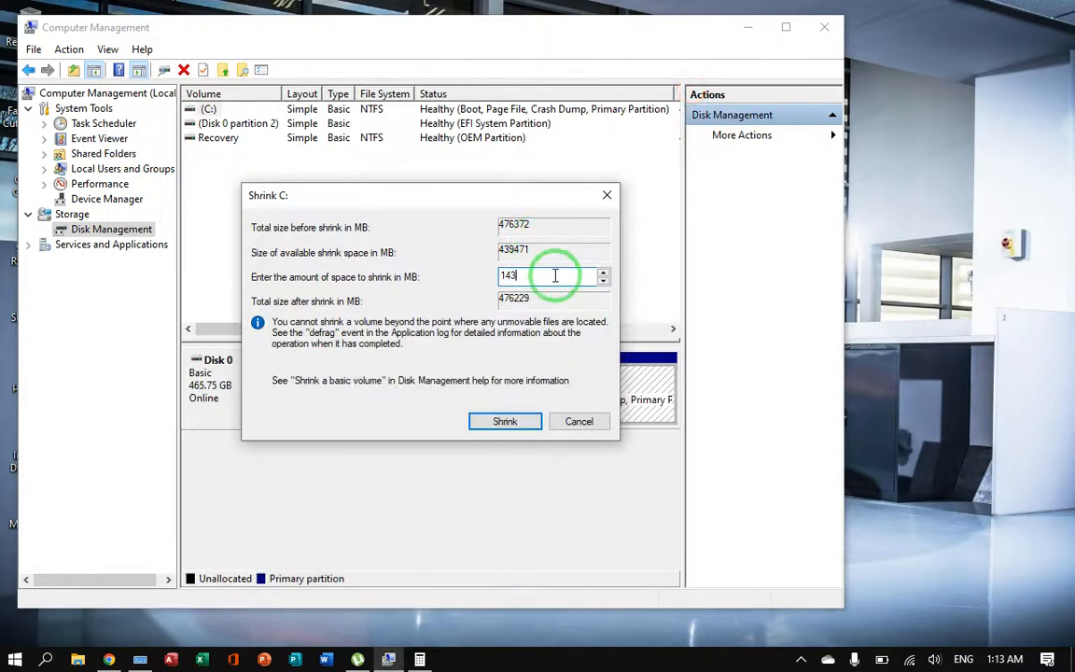
{"action": "key", "text": "BackSpace"}
{"action": "type", "text": "6490"}
{"action": "left_click", "coordinate": [504, 421]}
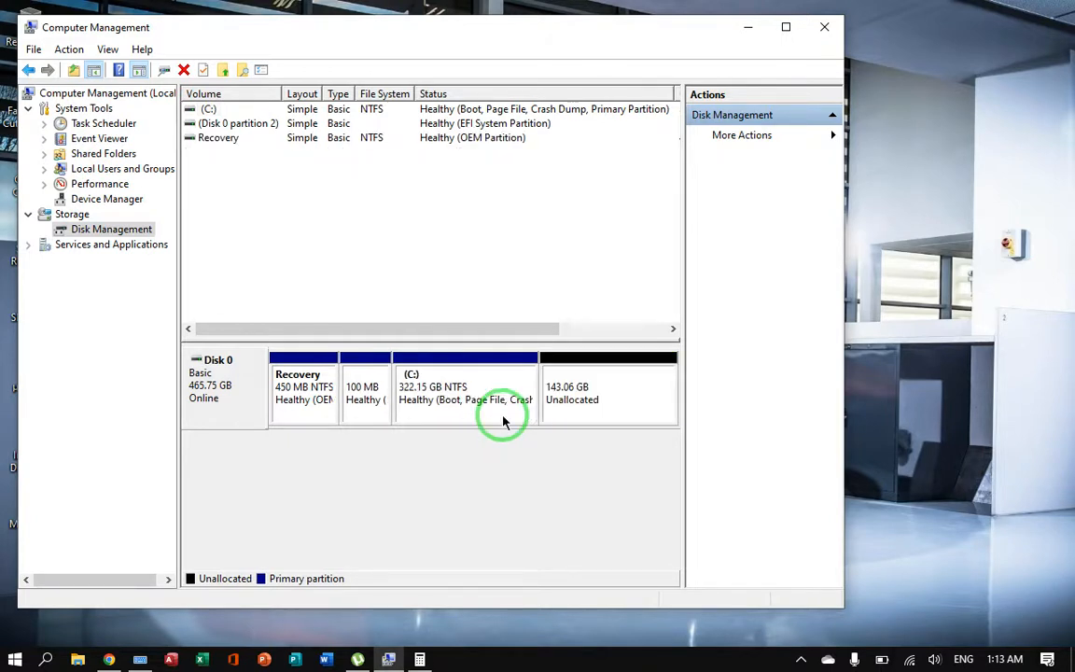
{"action": "left_click", "coordinate": [611, 399]}
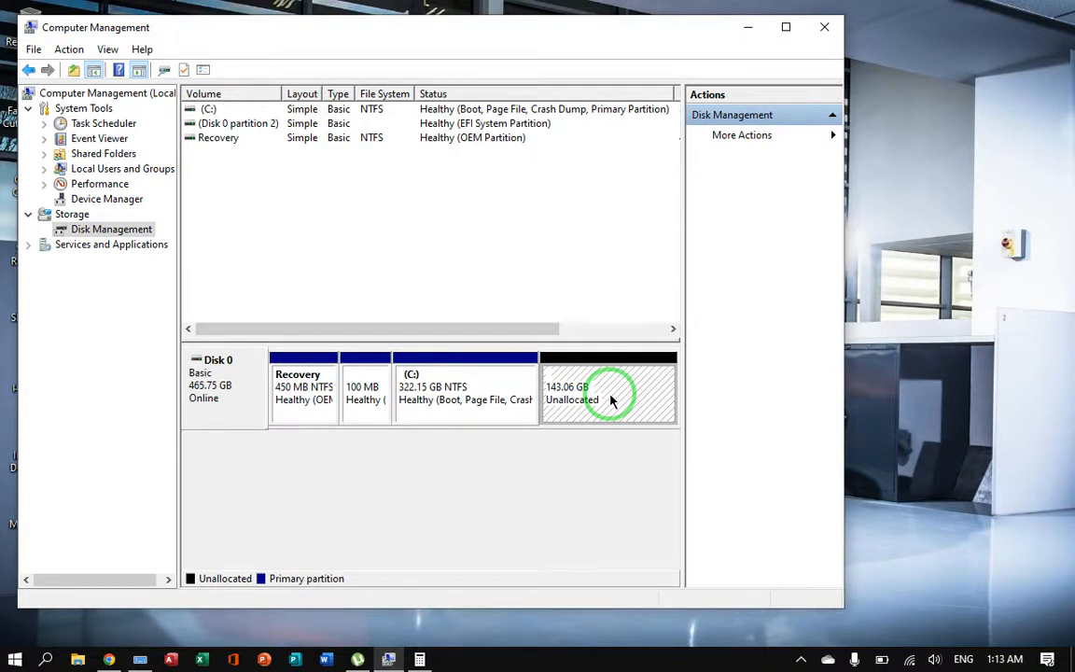
{"action": "right_click", "coordinate": [611, 399]}
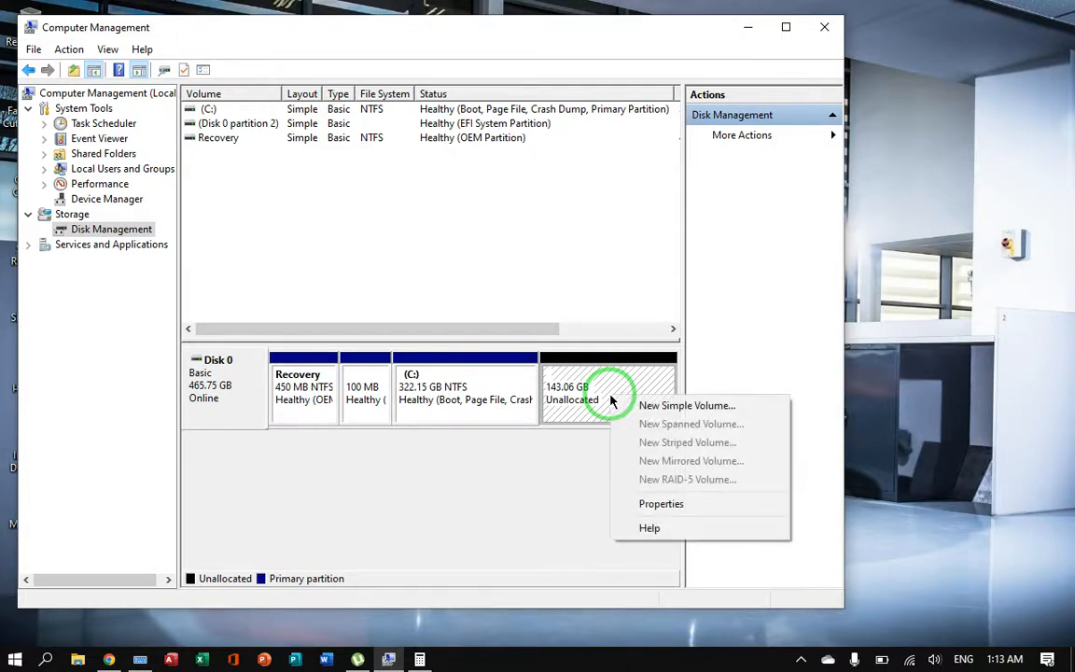
{"action": "left_click", "coordinate": [668, 408]}
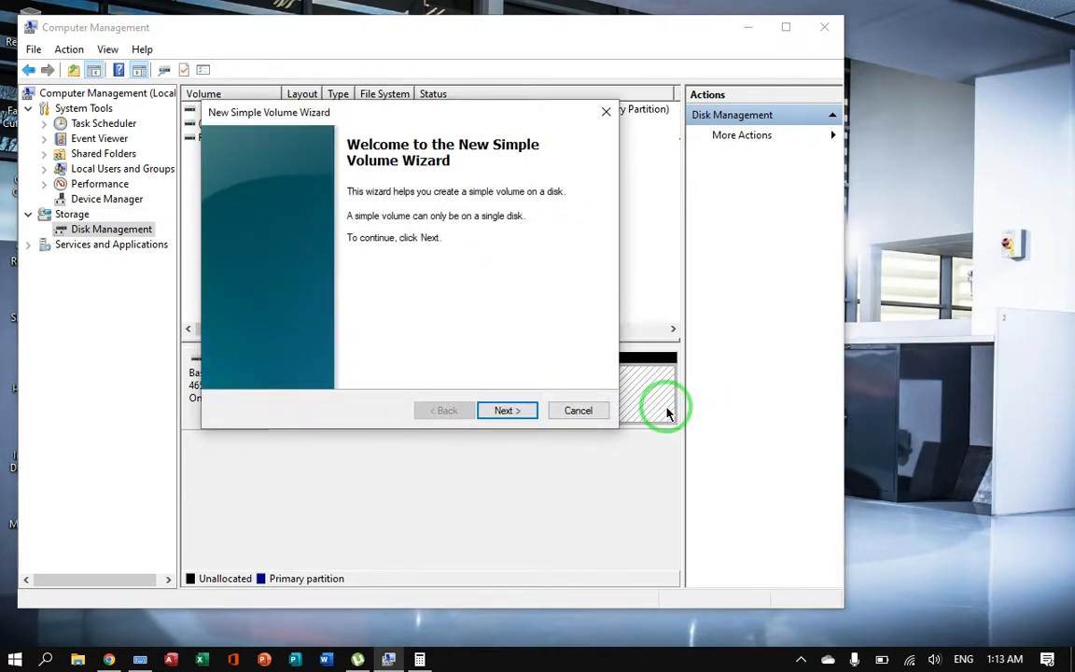
{"action": "left_click", "coordinate": [577, 409]}
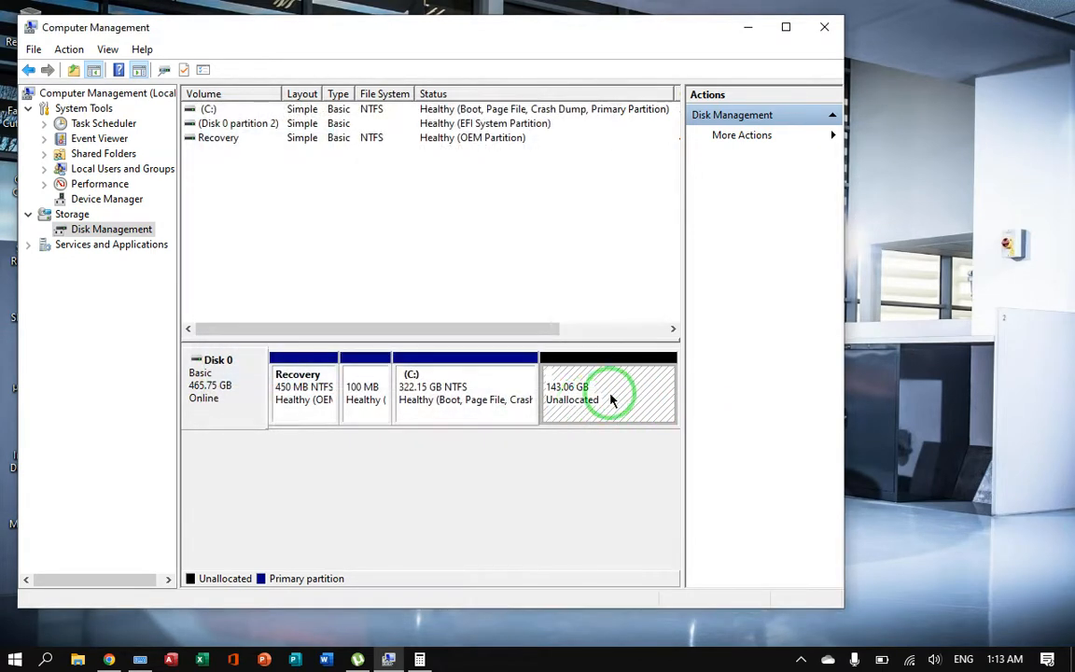
Step: Start a new simple volume in the unallocated space of Disk 0, using 146490 MB and drive letter D
{"action": "right_click", "coordinate": [611, 399]}
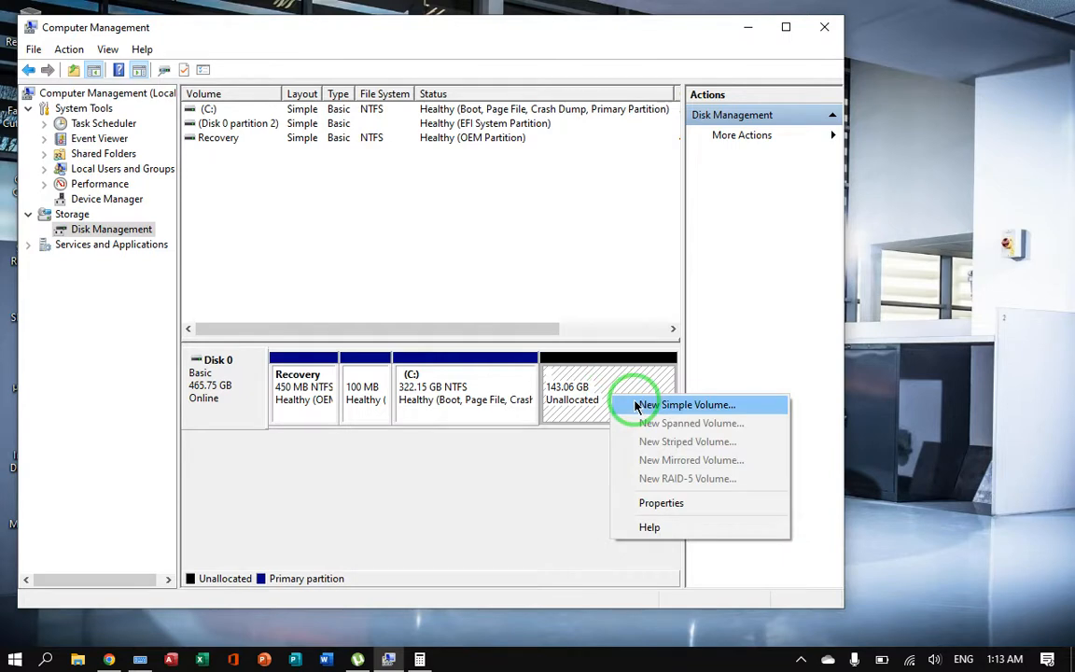
{"action": "left_click", "coordinate": [636, 407]}
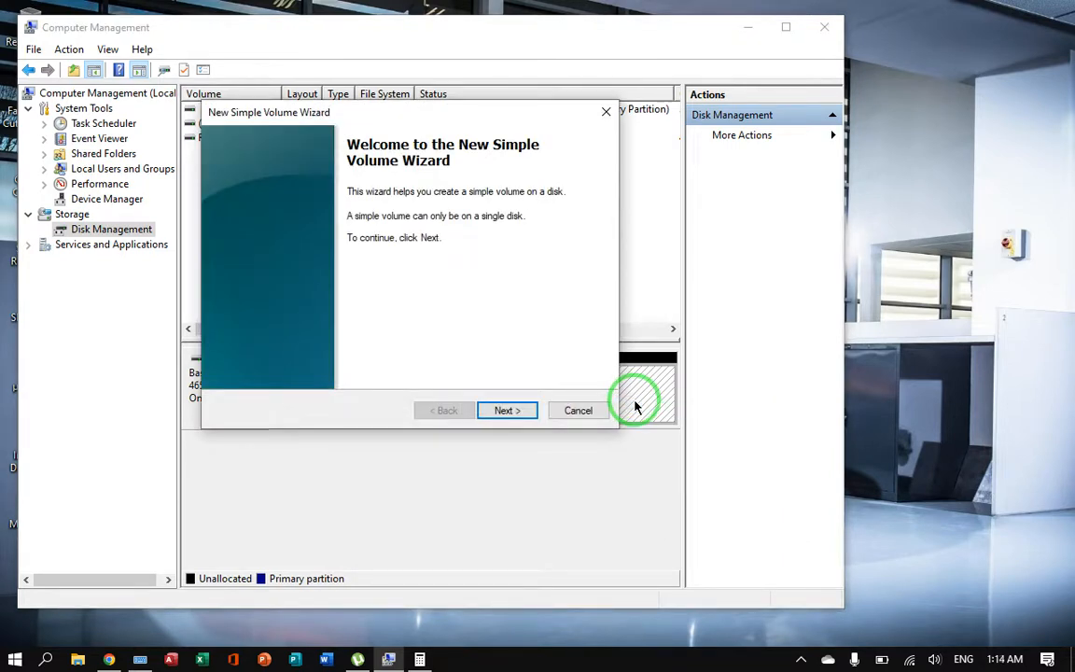
{"action": "left_click", "coordinate": [506, 410]}
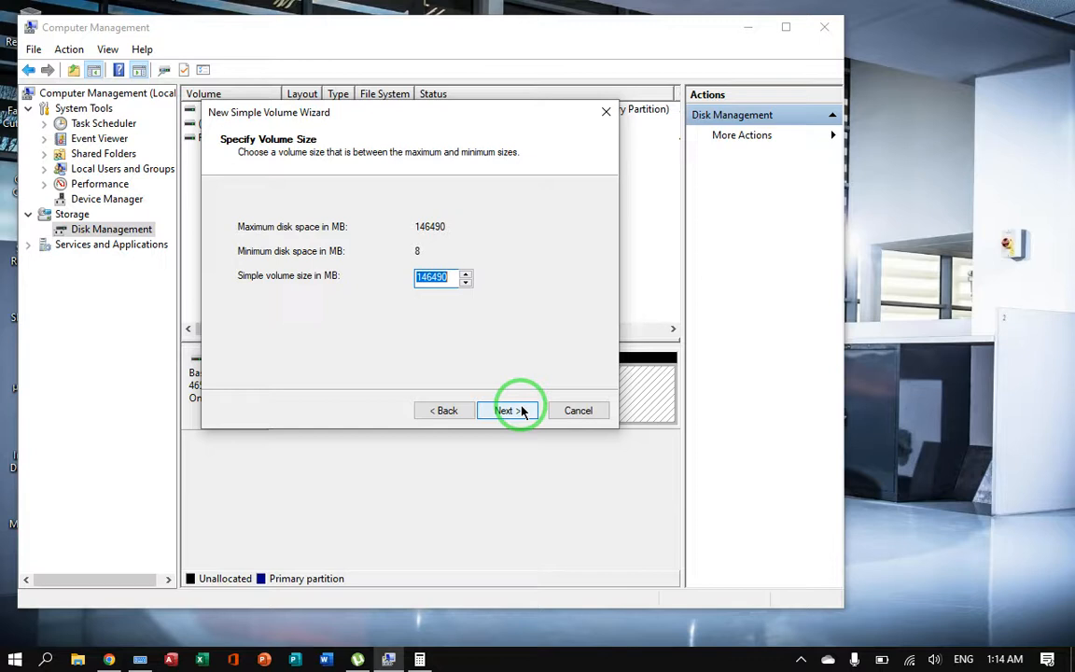
{"action": "left_click", "coordinate": [521, 411]}
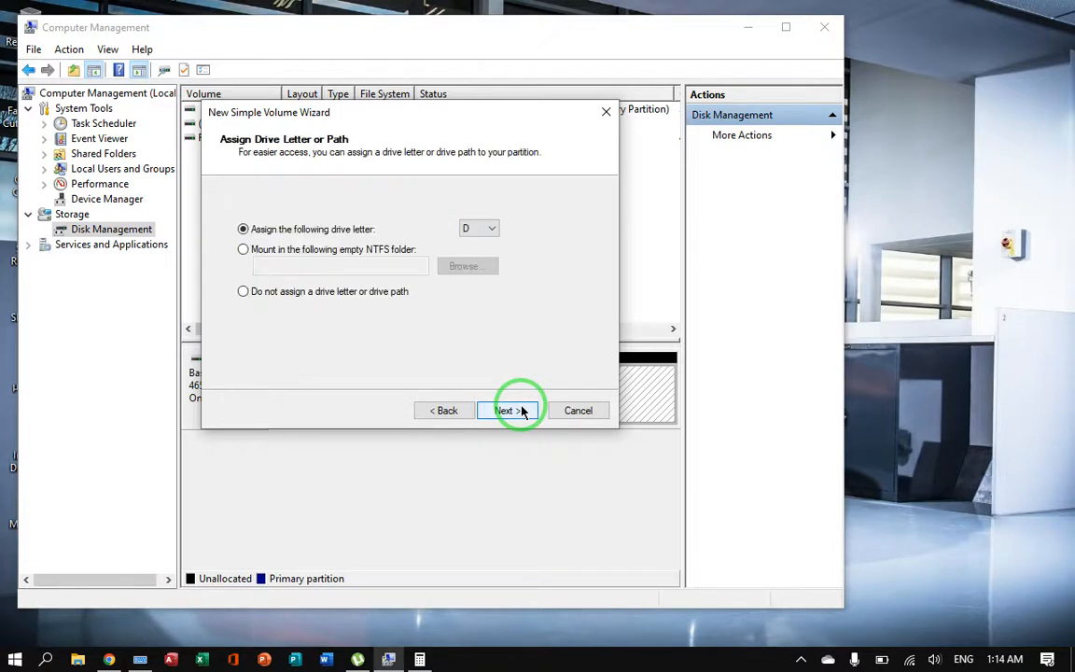
{"action": "left_click", "coordinate": [493, 229]}
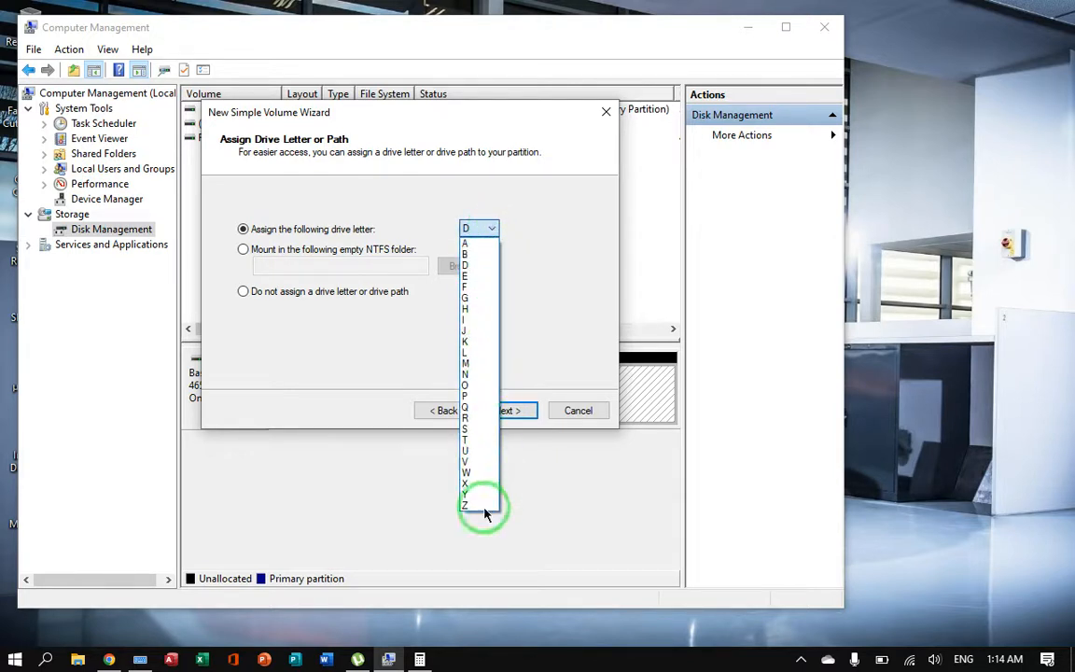
{"action": "left_click", "coordinate": [564, 288]}
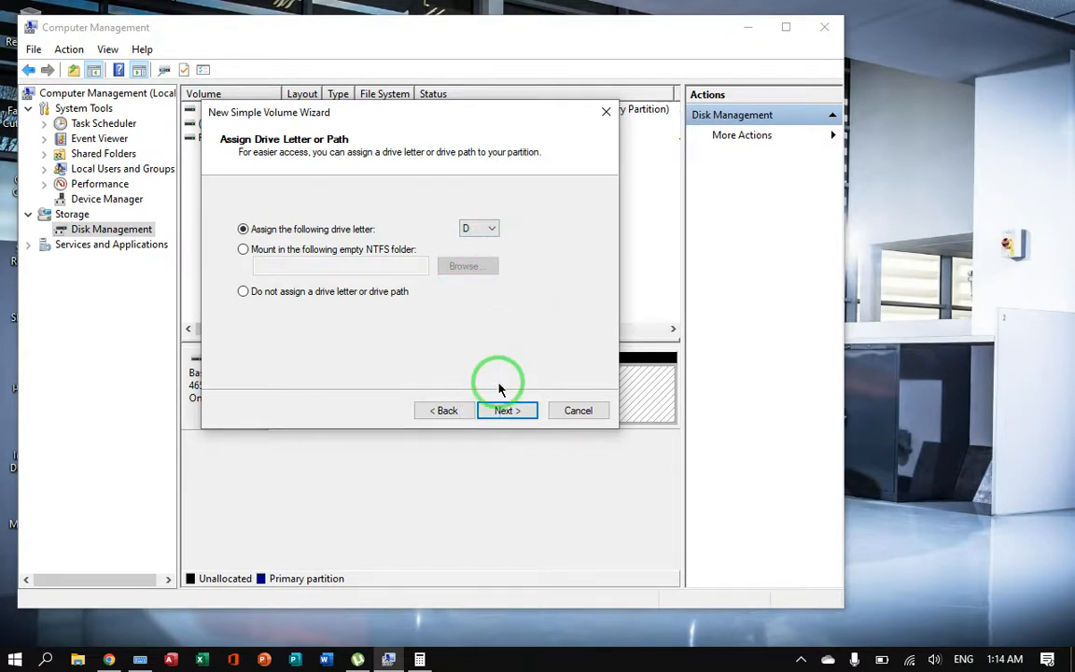
{"action": "left_click", "coordinate": [508, 410]}
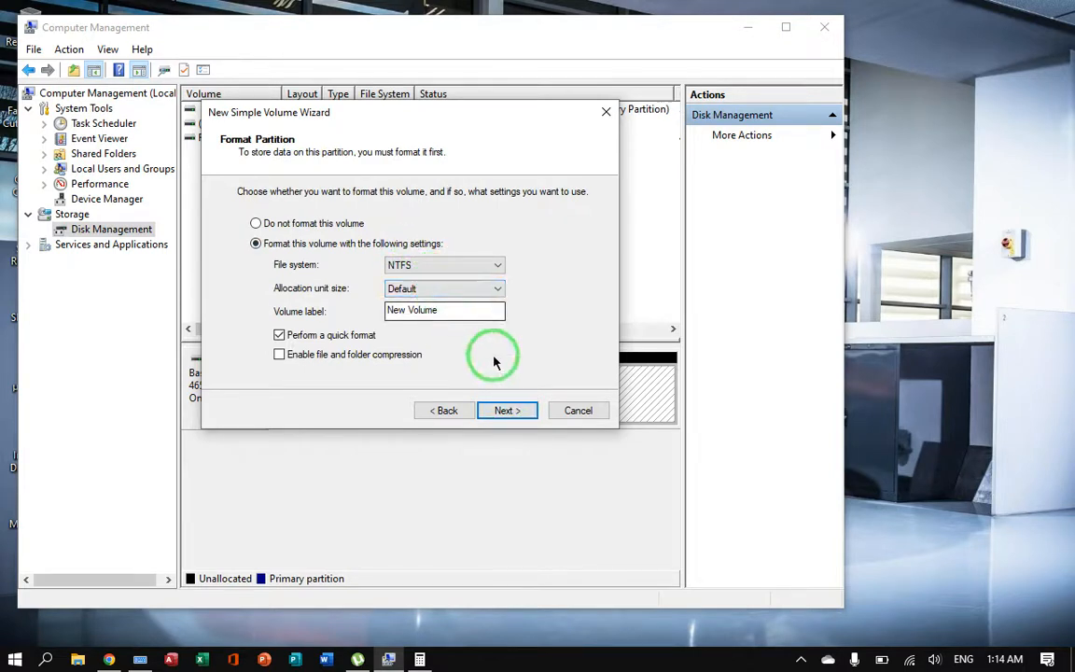
Step: Review the volume settings summary, and return to the format settings to set the volume label to FILES with the on-screen keyboard
{"action": "left_click", "coordinate": [508, 410]}
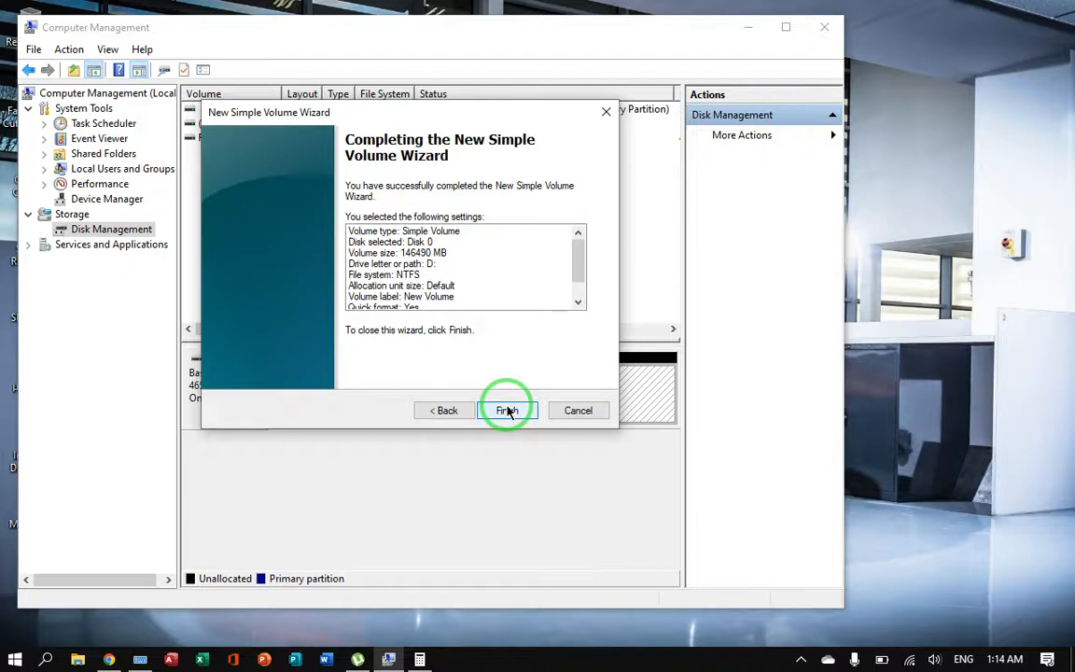
{"action": "left_click", "coordinate": [446, 411]}
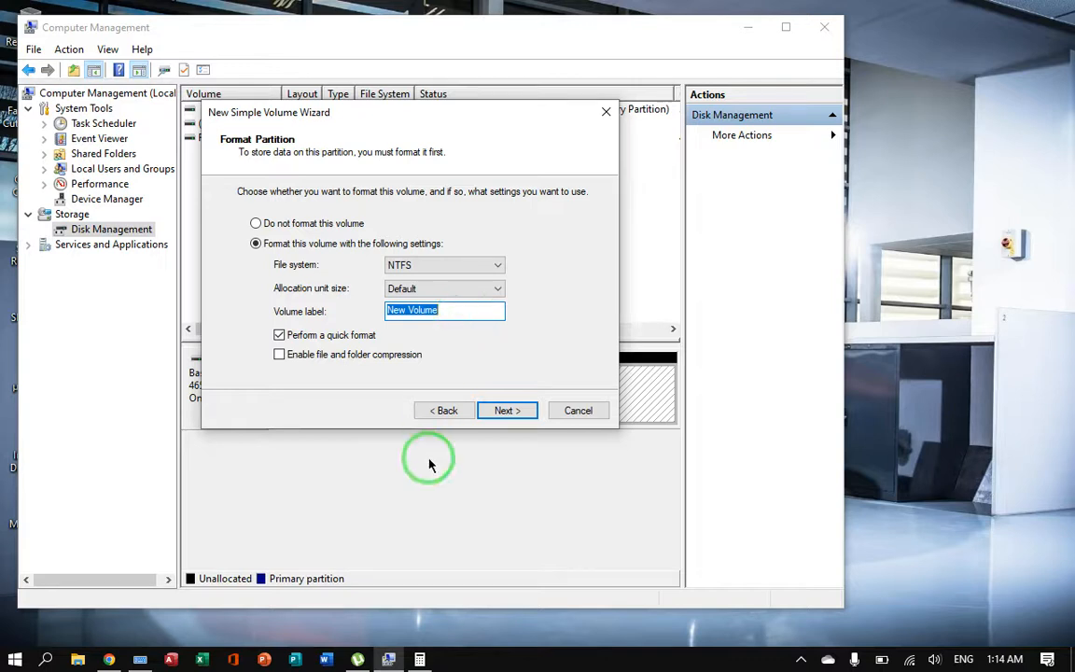
{"action": "left_click", "coordinate": [140, 657]}
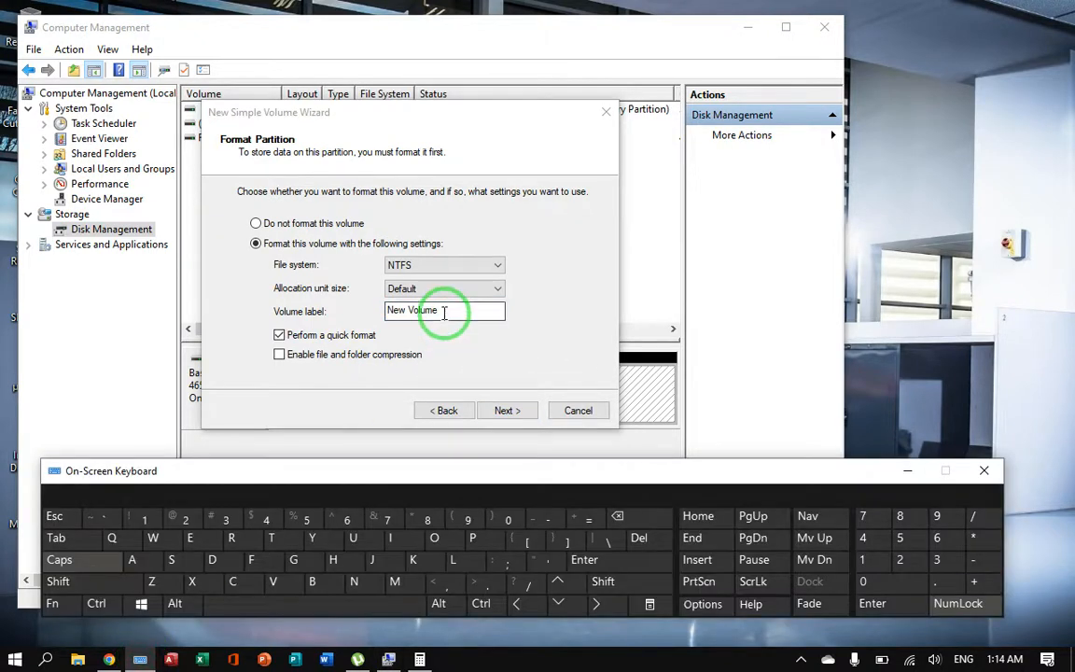
{"action": "left_click", "coordinate": [445, 312]}
{"action": "left_click_drag", "start_coordinate": [444, 313], "coordinate": [290, 266]}
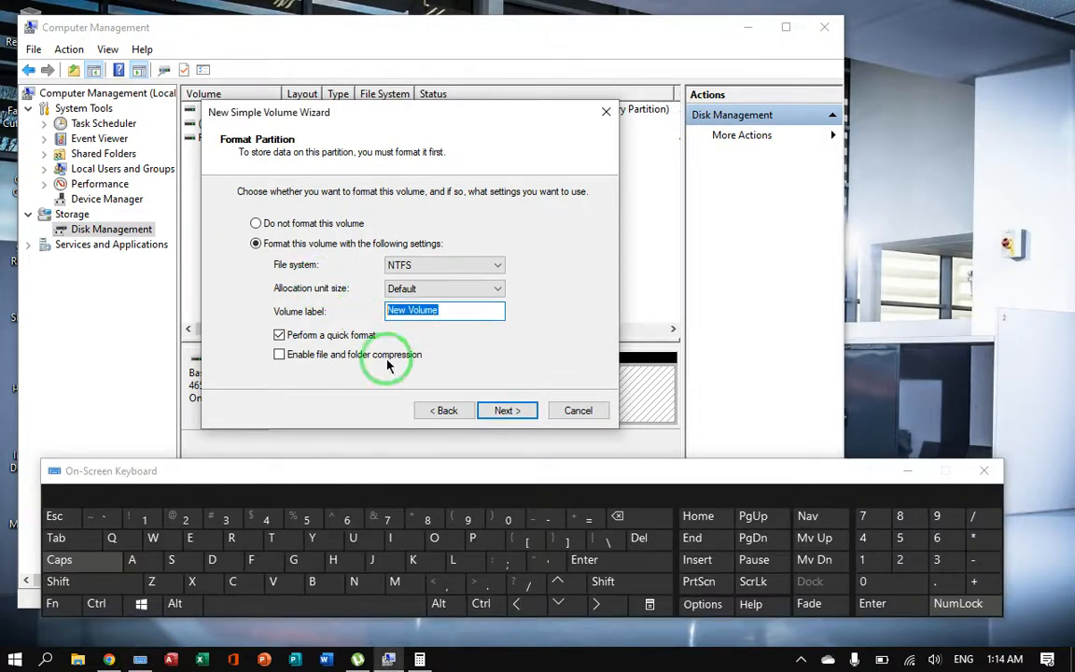
{"action": "left_click", "coordinate": [251, 559]}
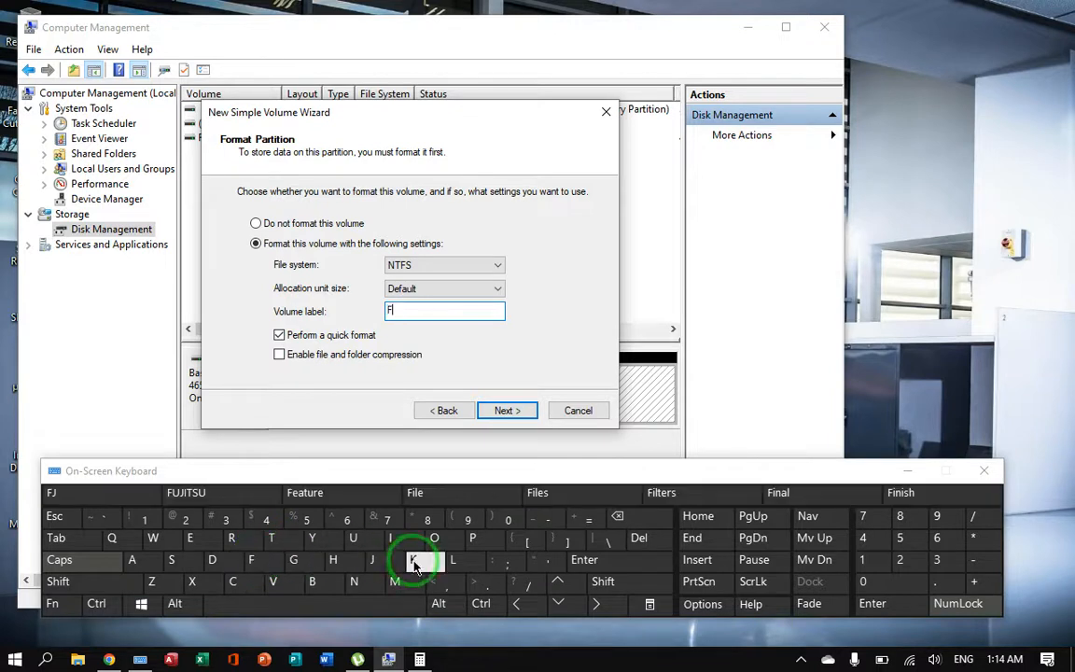
{"action": "left_click", "coordinate": [452, 559]}
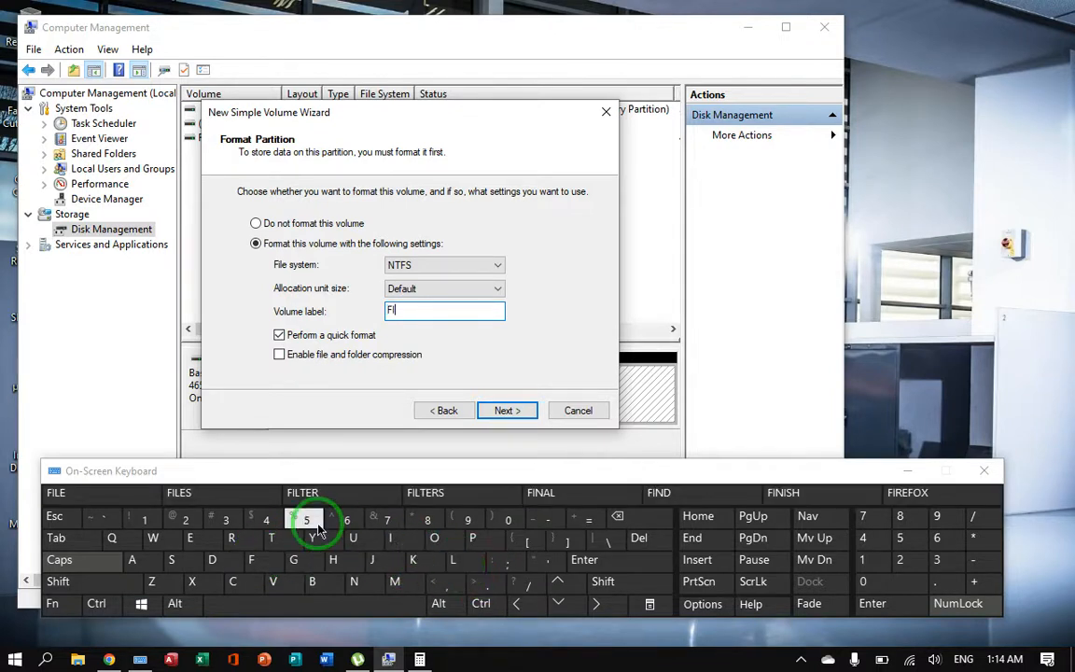
{"action": "left_click", "coordinate": [453, 560]}
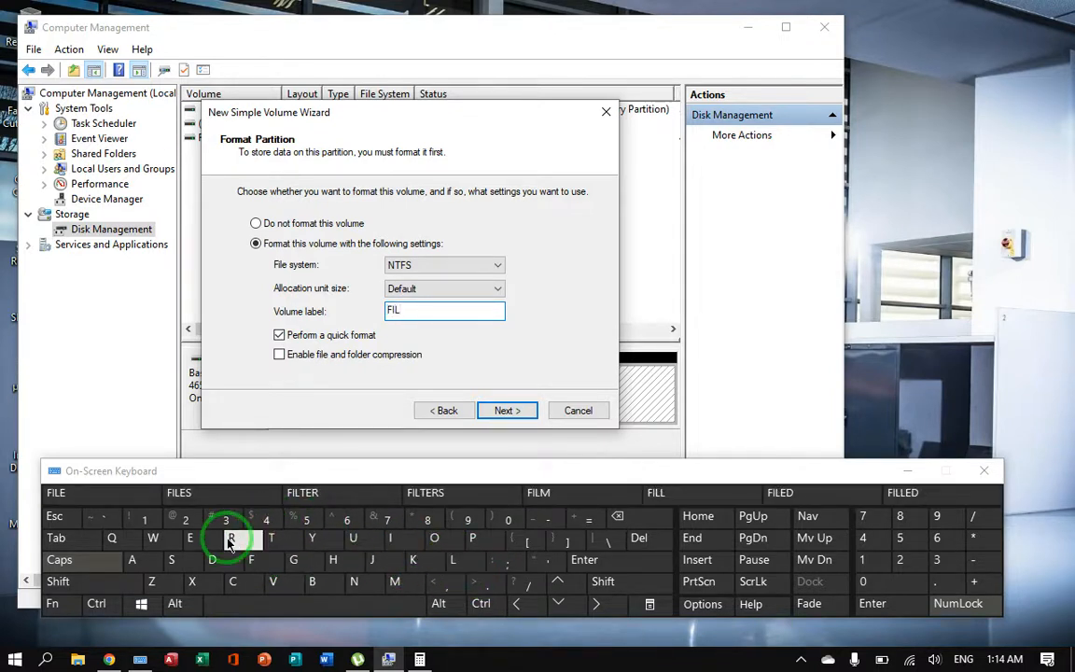
{"action": "left_click", "coordinate": [189, 537]}
{"action": "left_click", "coordinate": [182, 566]}
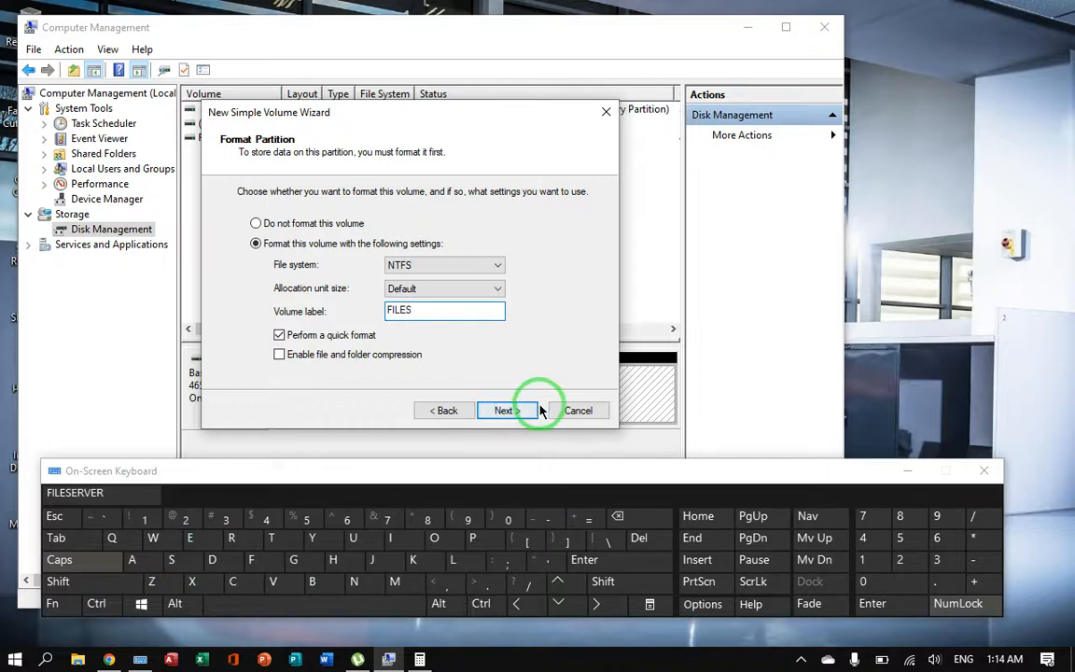
Step: Finish creating the new simple volume and minimize the on-screen keyboard
{"action": "left_click", "coordinate": [501, 410]}
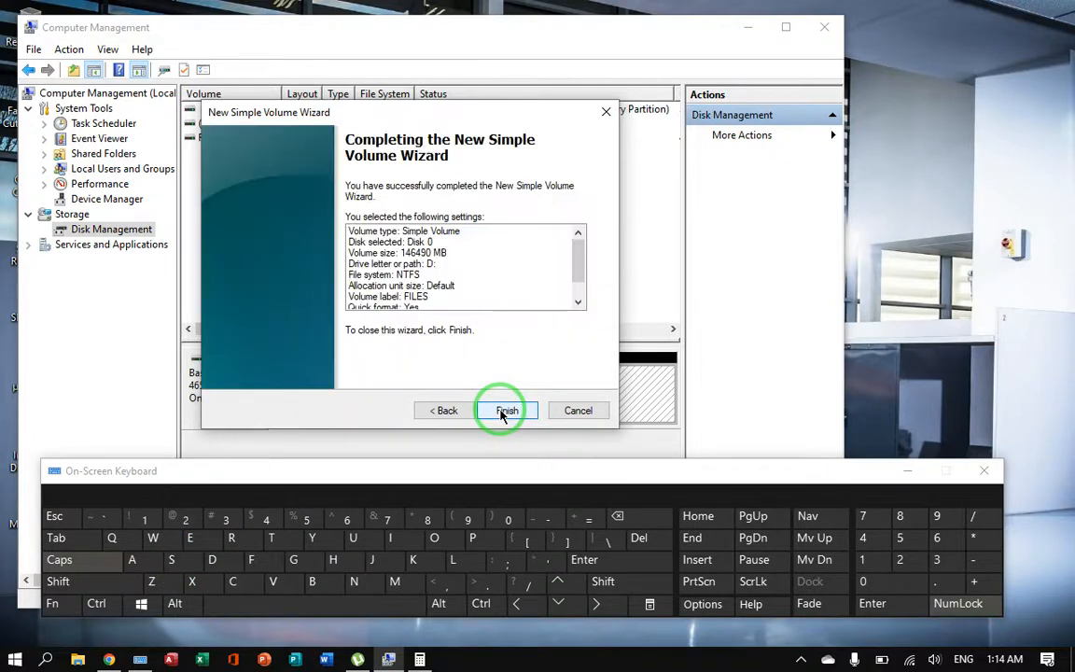
{"action": "left_click", "coordinate": [503, 412]}
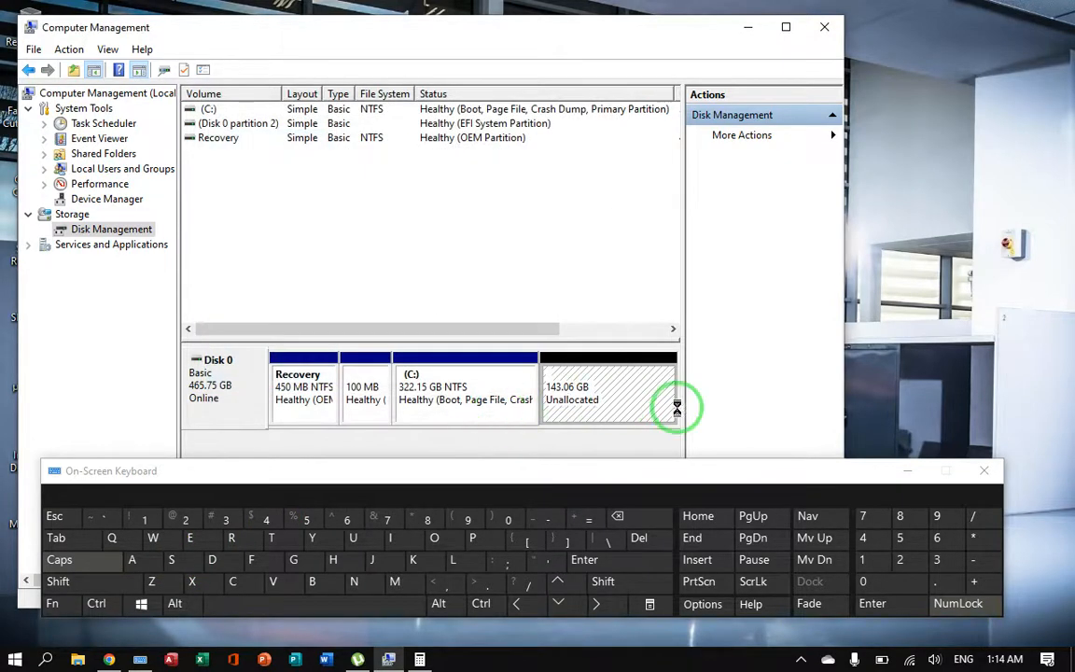
{"action": "left_click", "coordinate": [909, 473]}
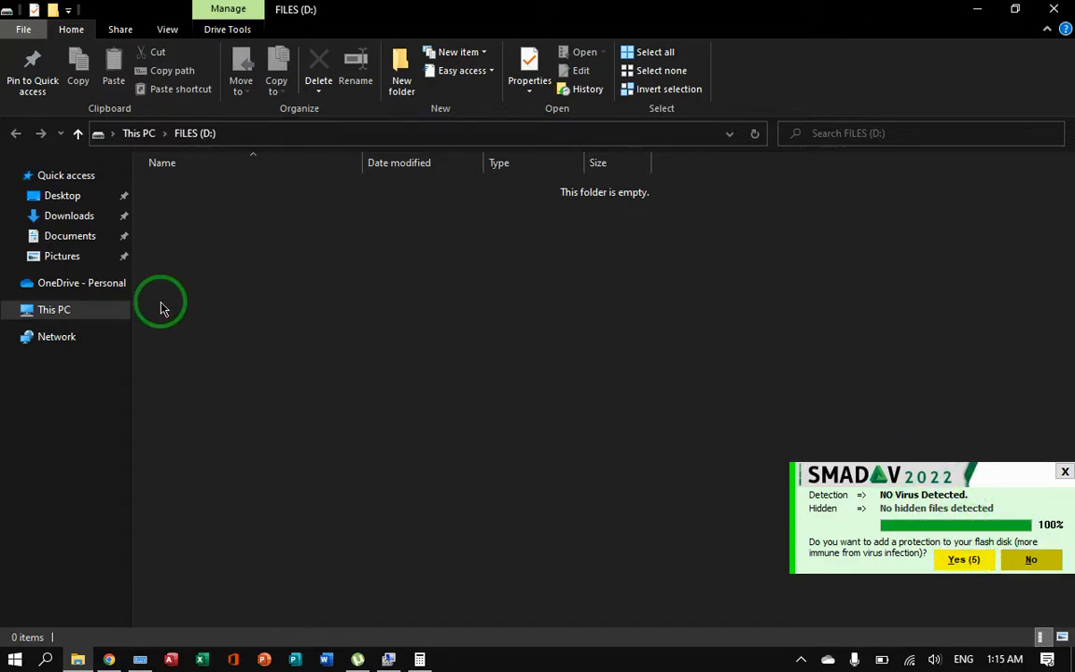
Step: Show This PC in File Explorer to check the listed drives and their capacities
{"action": "left_click", "coordinate": [104, 311]}
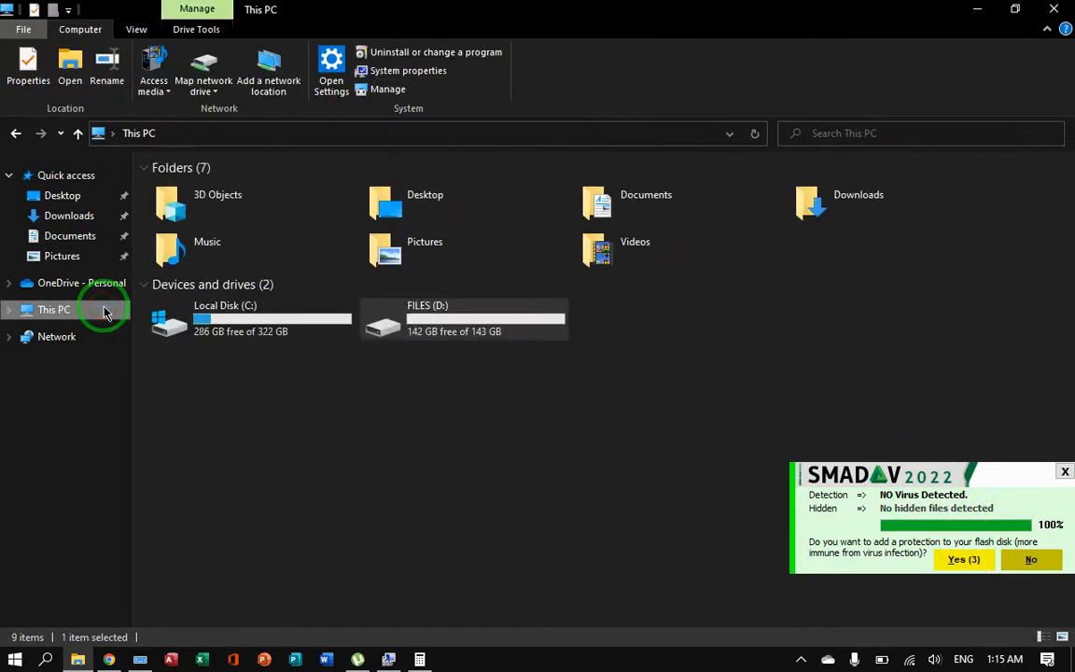
{"action": "left_click", "coordinate": [432, 427]}
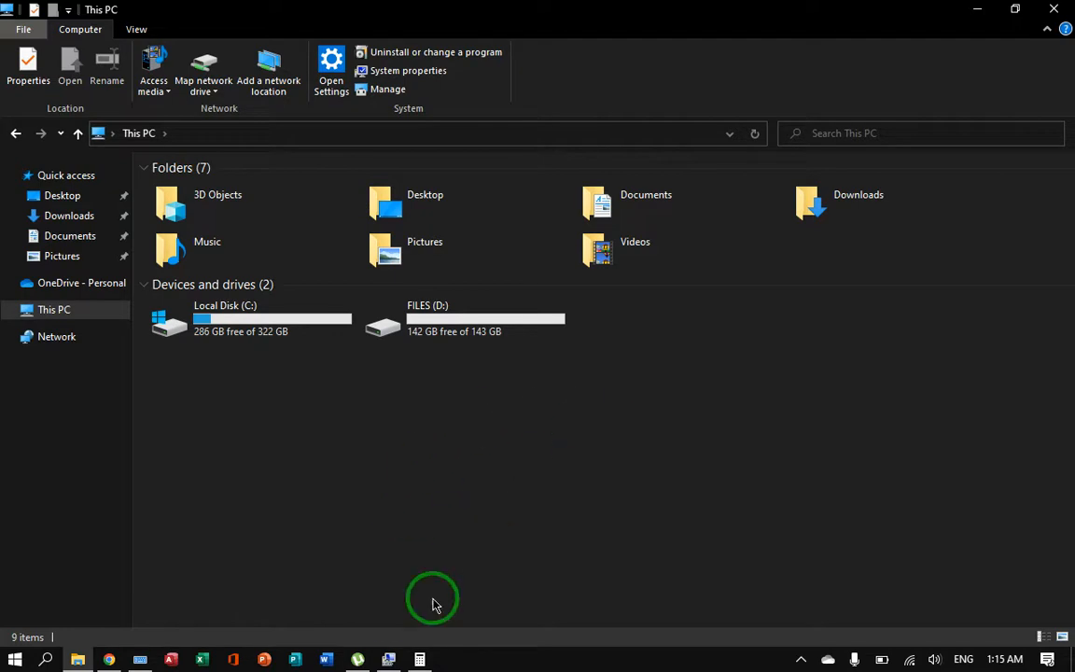
Step: Switch back to Computer Management and start the Shrink Volume operation on the C: partition again
{"action": "left_click", "coordinate": [386, 657]}
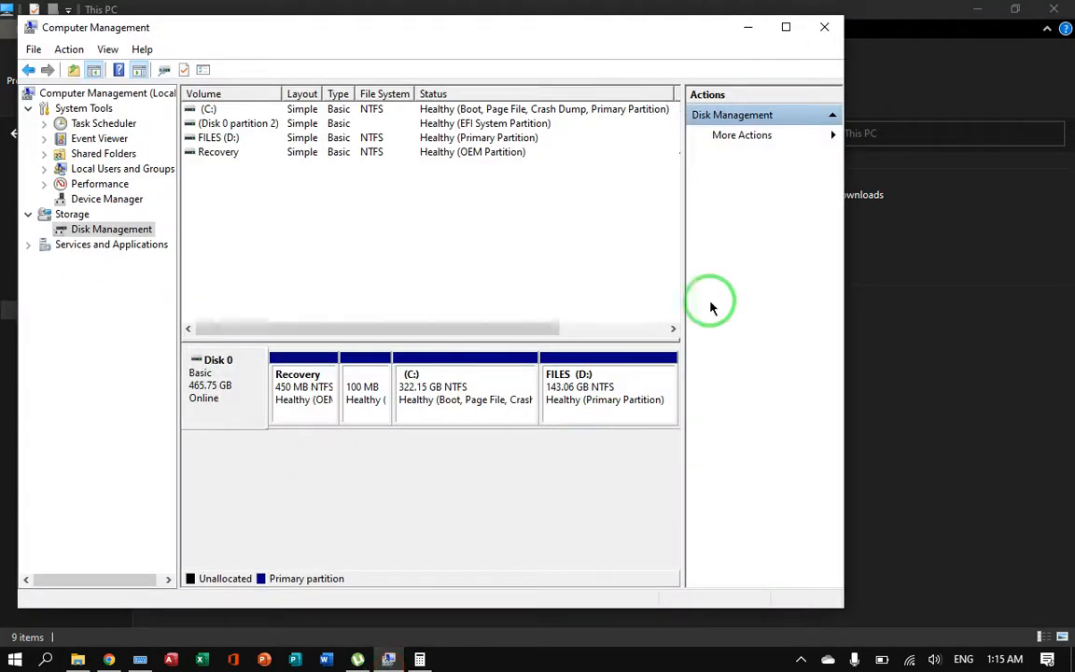
{"action": "left_click", "coordinate": [457, 406]}
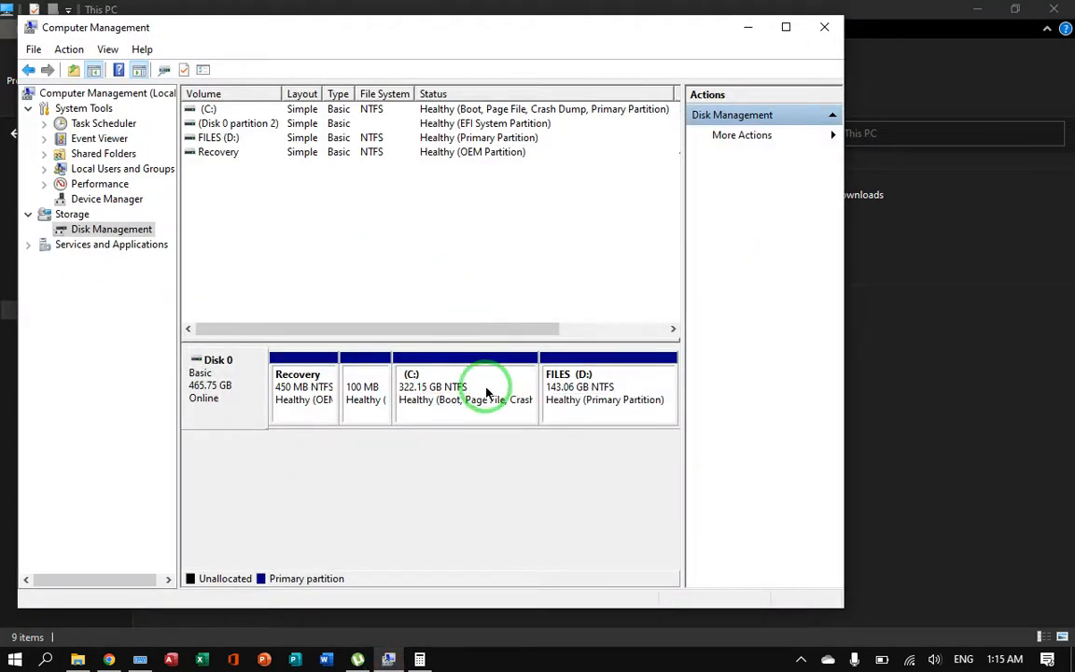
{"action": "right_click", "coordinate": [486, 392]}
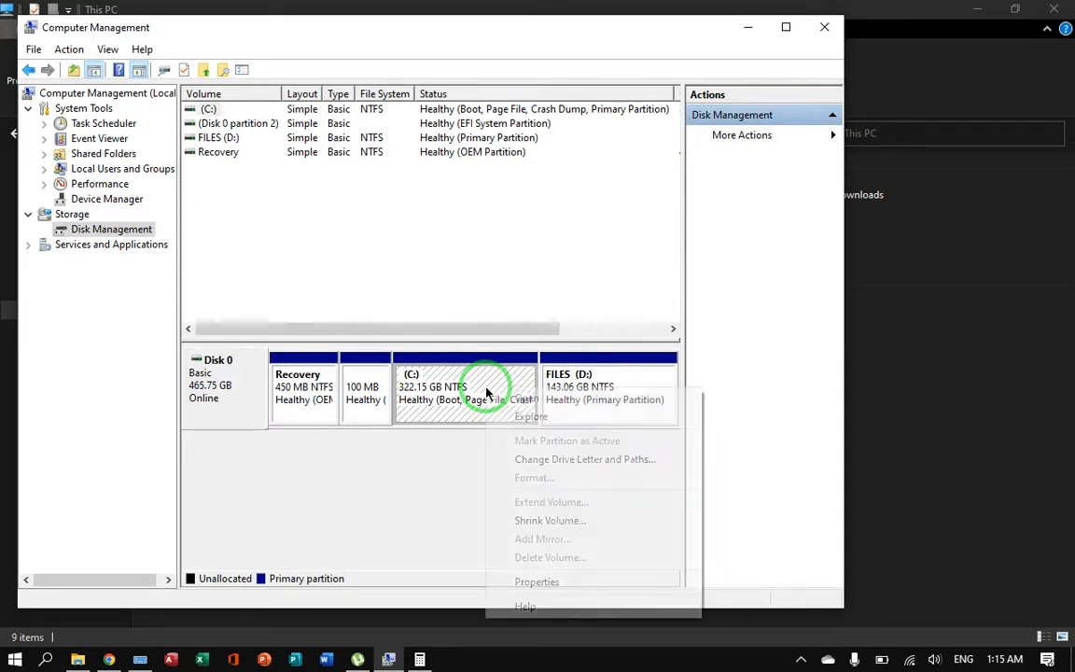
{"action": "left_click", "coordinate": [522, 521]}
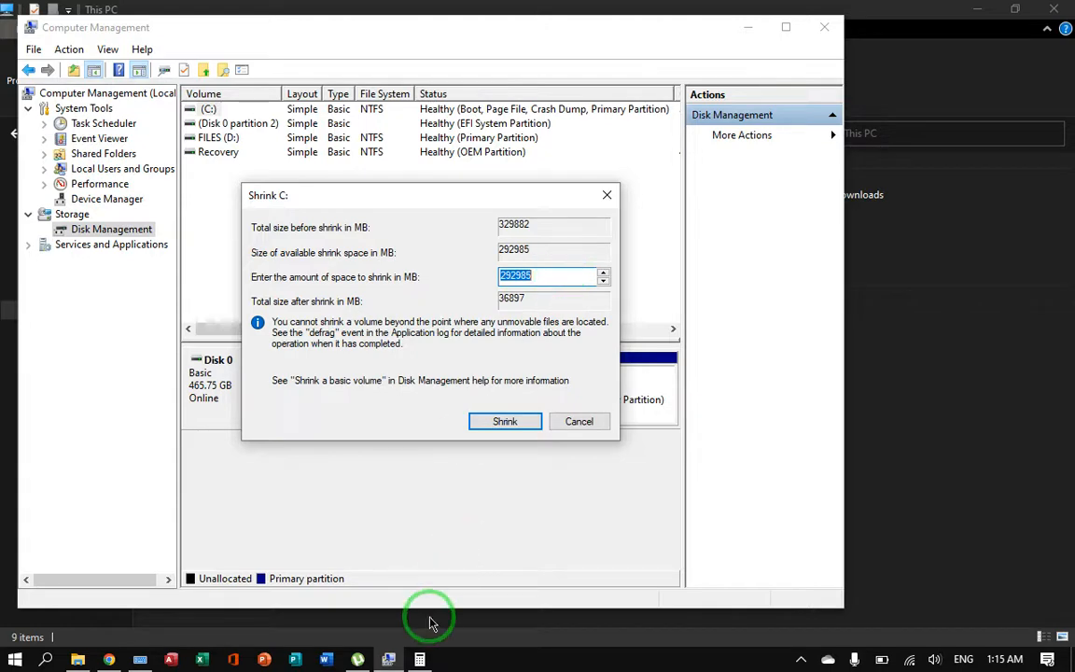
Step: Check the earlier division result in Calculator, minimize it, and return to the Shrink C: dialog
{"action": "left_click", "coordinate": [421, 659]}
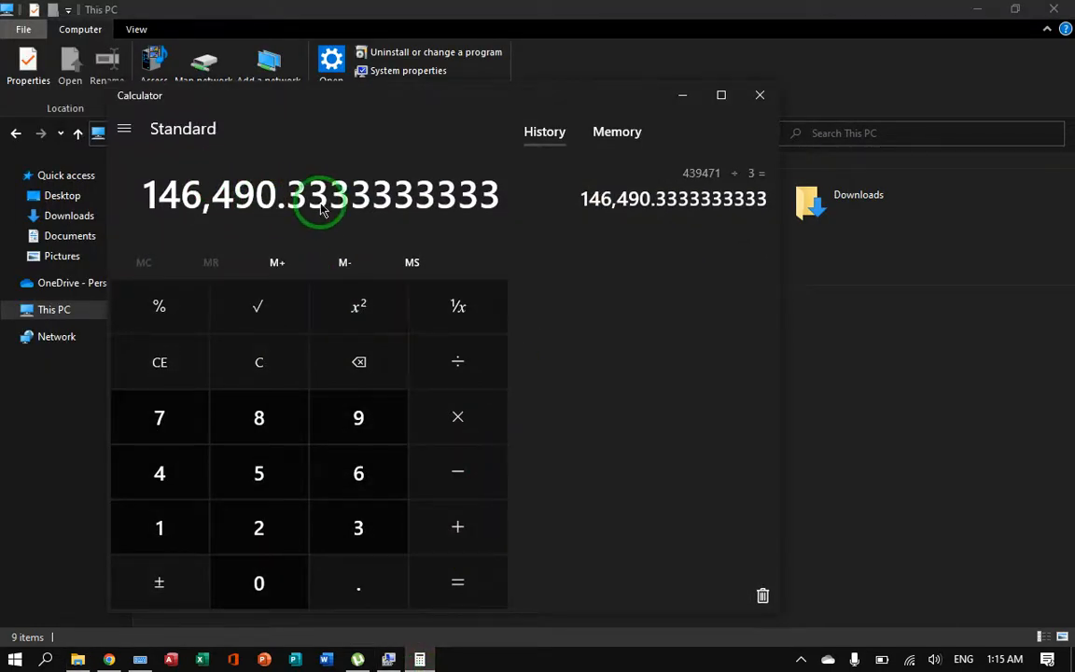
{"action": "left_click", "coordinate": [672, 99]}
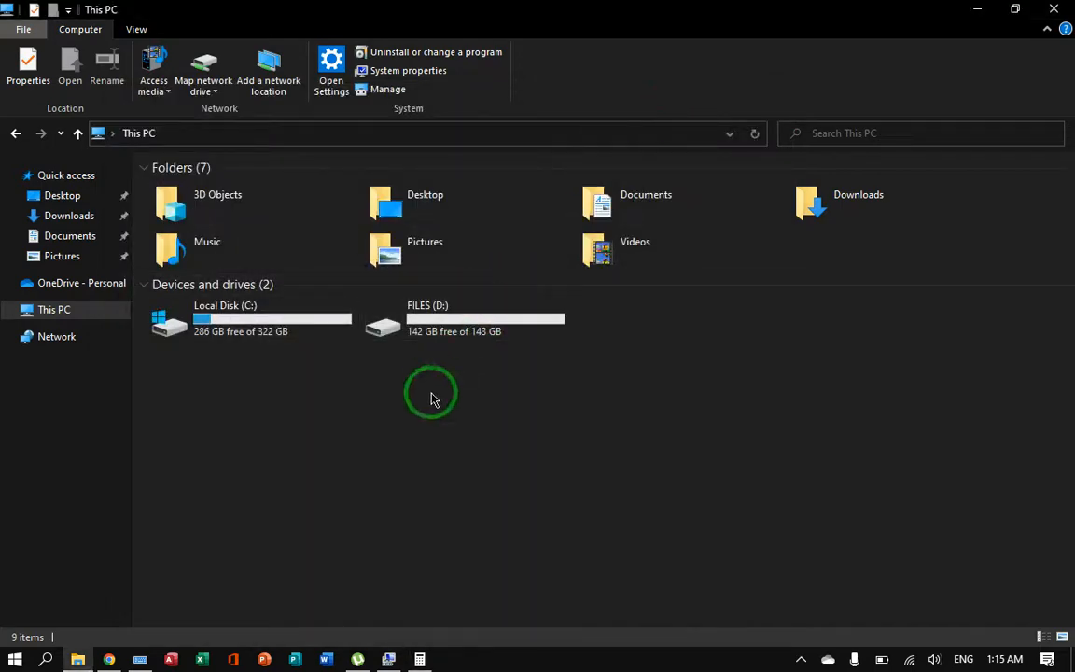
{"action": "mouse_move", "coordinate": [395, 663]}
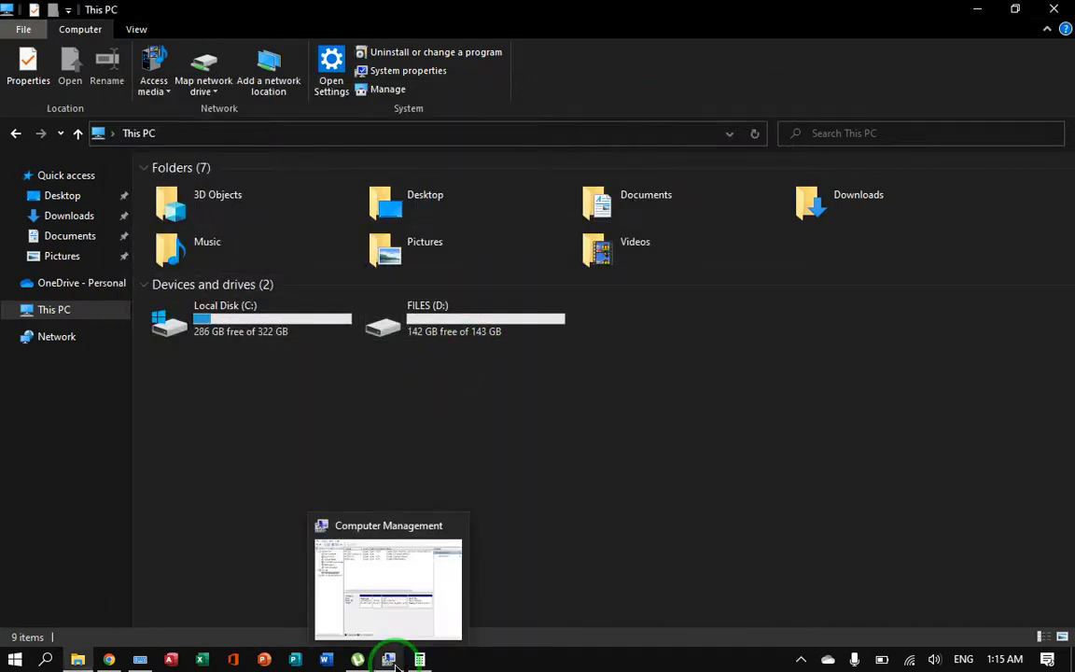
{"action": "left_click", "coordinate": [378, 565]}
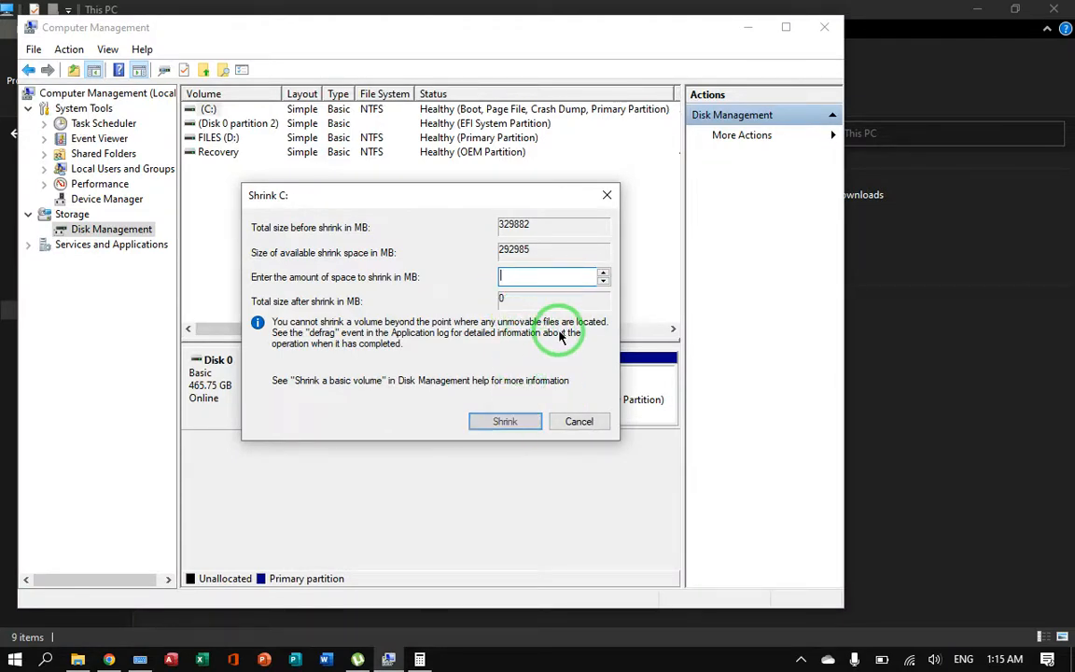
Step: Try pasting the copied value 439471 as the amount of space to shrink, and clear the field
{"action": "key", "text": "BackSpace"}
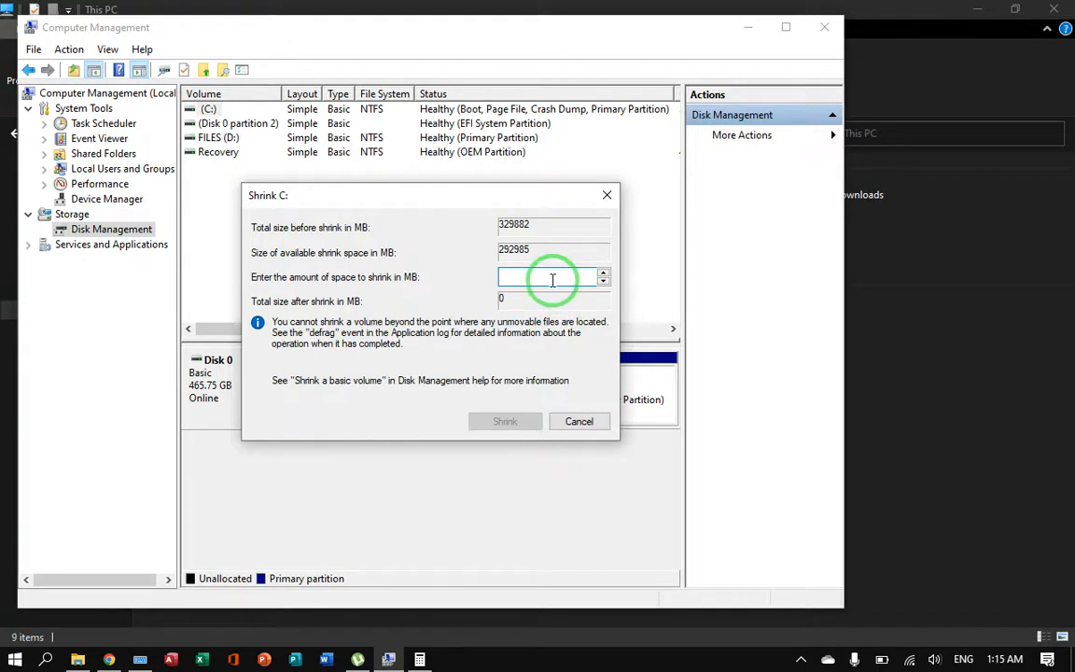
{"action": "right_click", "coordinate": [552, 280]}
{"action": "left_click", "coordinate": [391, 355]}
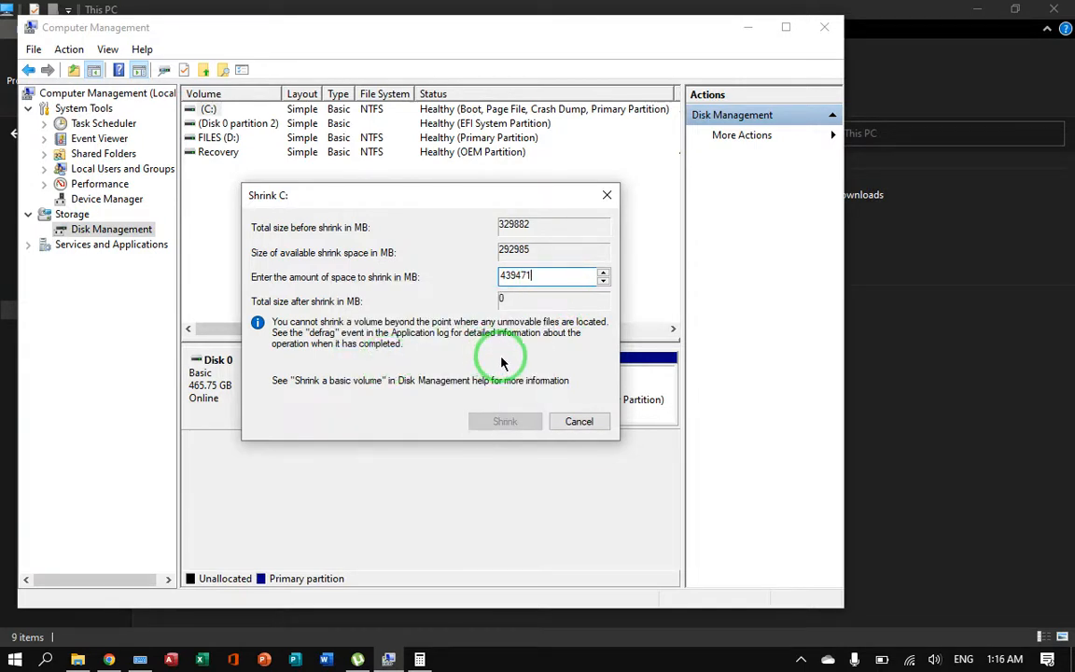
{"action": "key", "text": "BackSpace"}
{"action": "key", "text": "BackSpace"}
{"action": "key", "text": "BackSpace"}
{"action": "key", "text": "BackSpace"}
{"action": "key", "text": "BackSpace"}
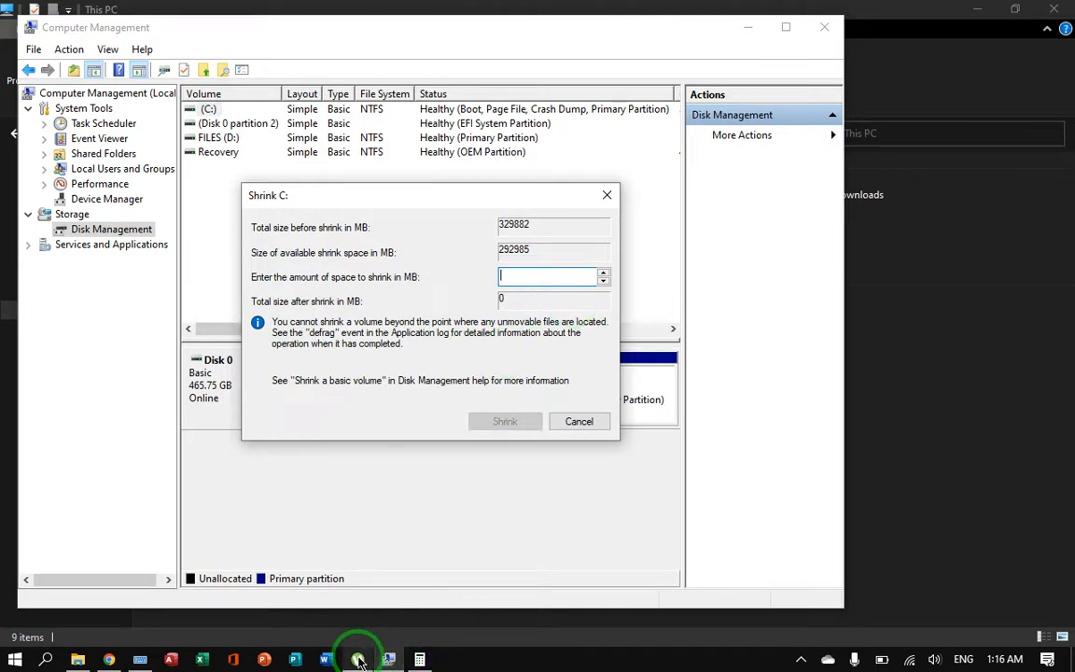
Step: Consult the result of 439471 ÷ 3 in Calculator and return to the Shrink C: dialog
{"action": "mouse_move", "coordinate": [386, 653]}
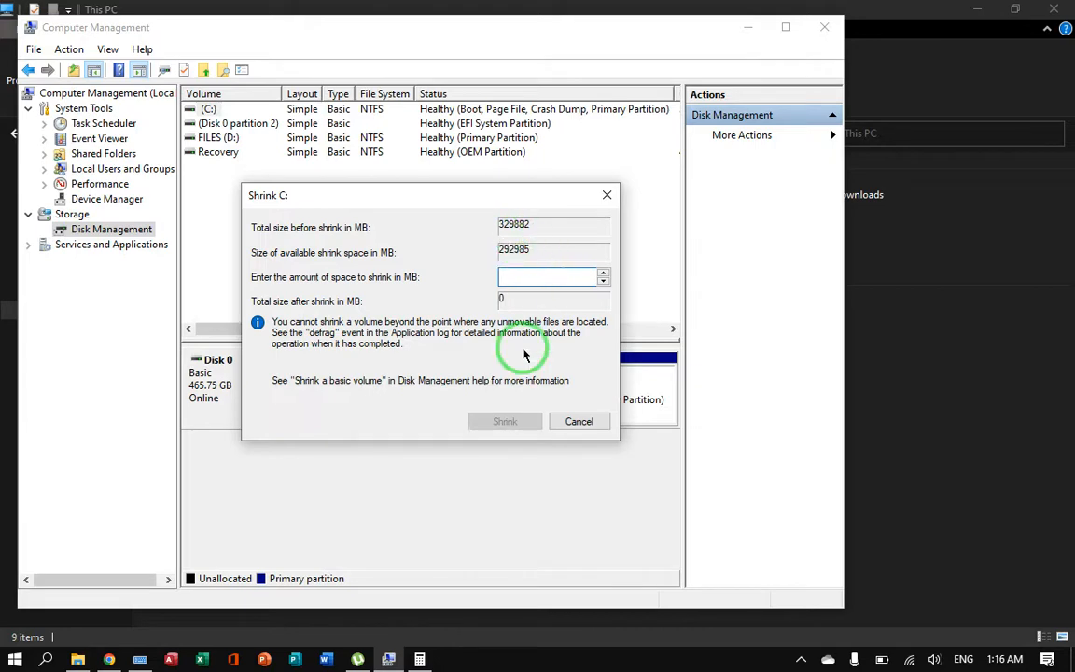
{"action": "left_click", "coordinate": [421, 593]}
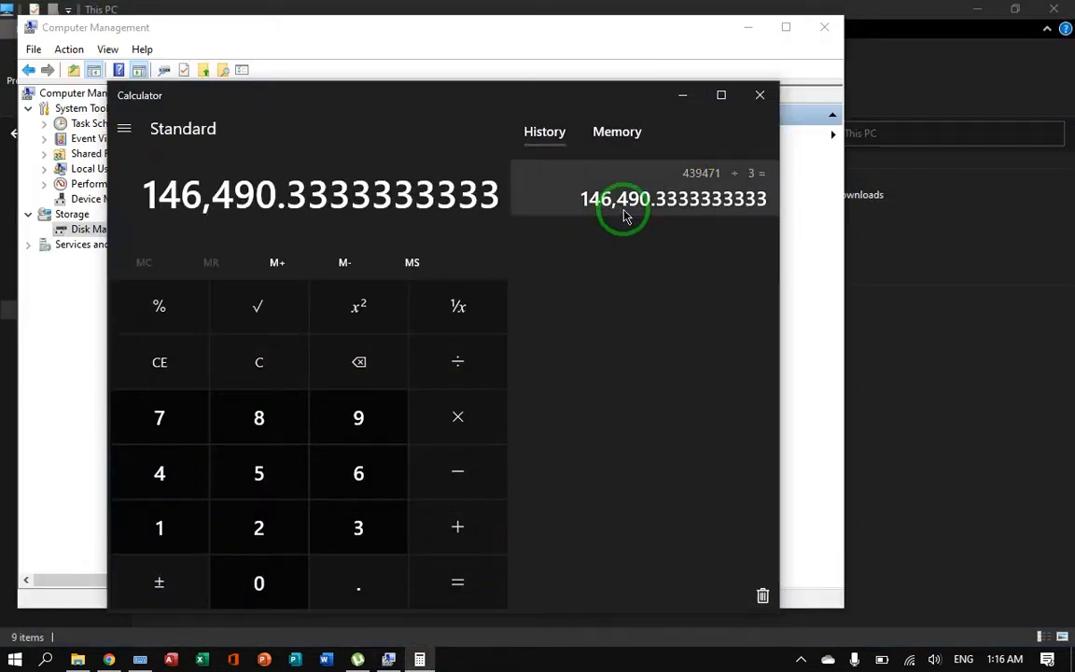
{"action": "left_click", "coordinate": [806, 293]}
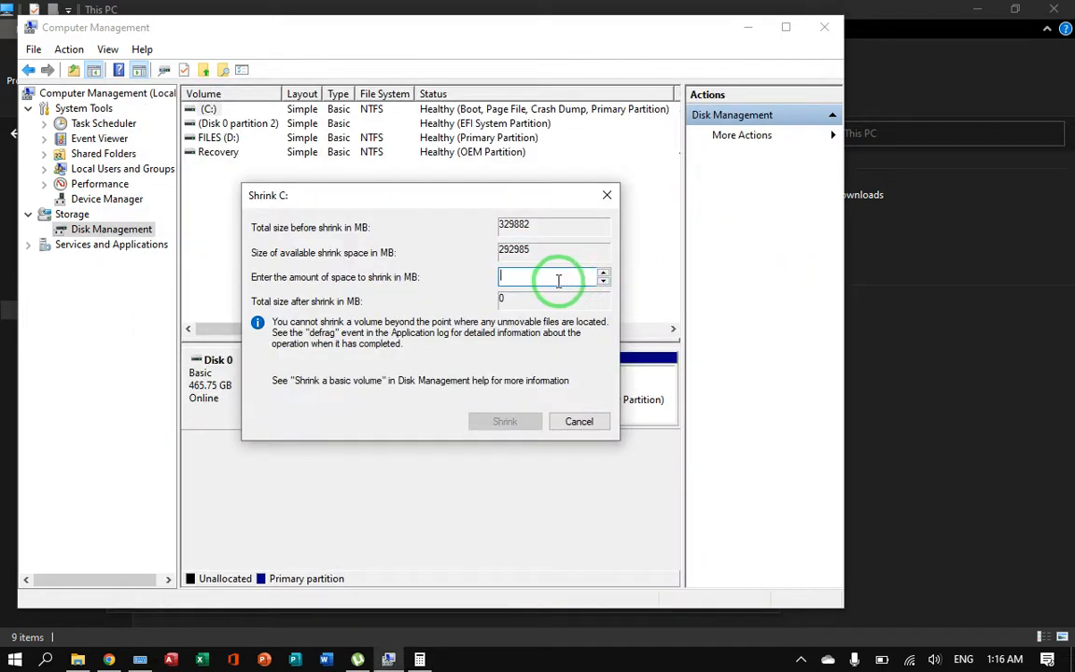
{"action": "mouse_move", "coordinate": [422, 660]}
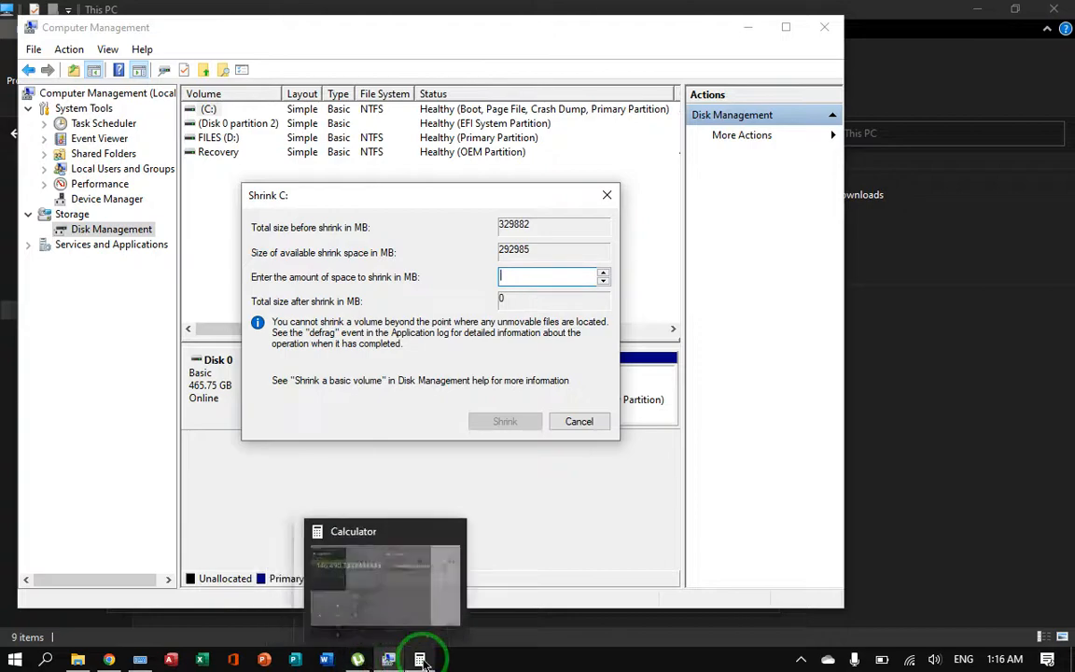
{"action": "mouse_move", "coordinate": [427, 595]}
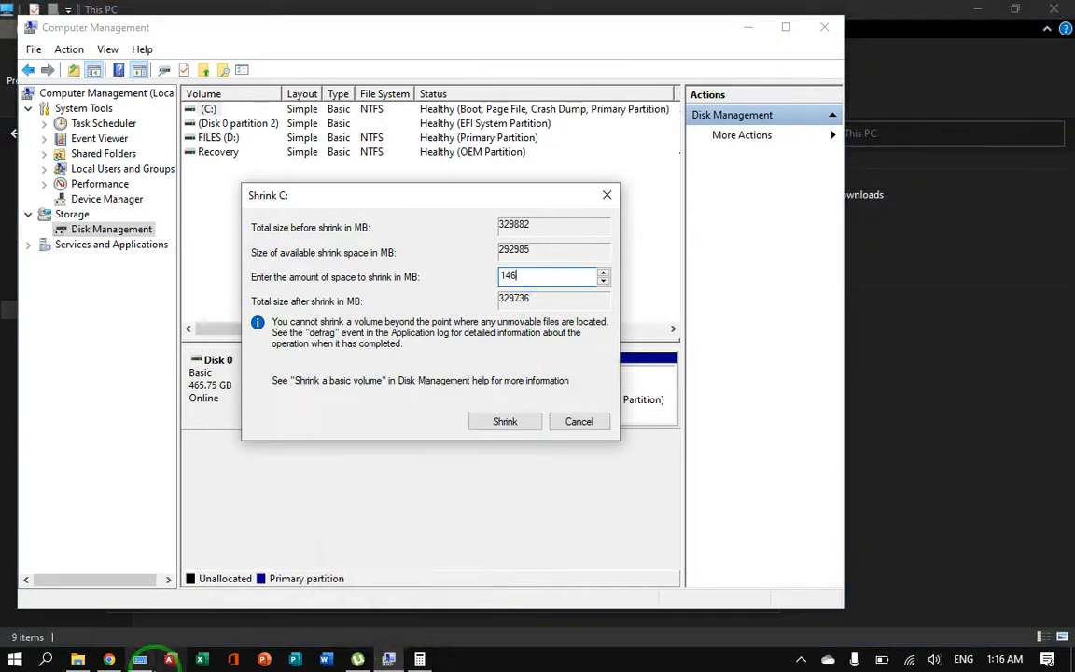
Step: Set the amount of space to shrink to 146490 MB using the On-Screen Keyboard and shrink the C: volume
{"action": "left_click", "coordinate": [154, 655]}
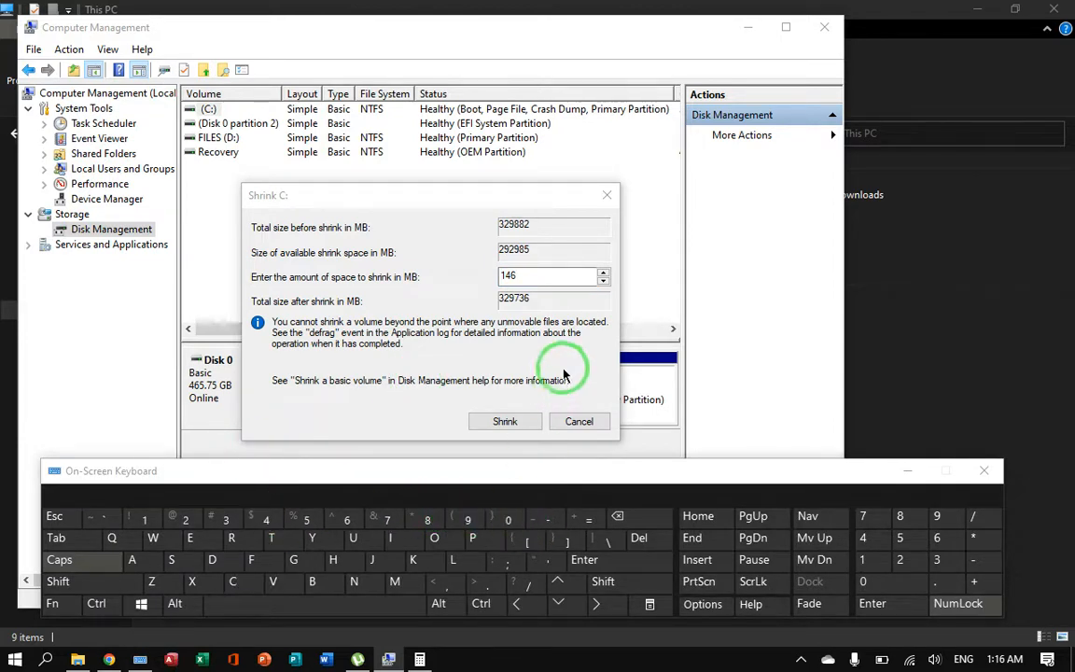
{"action": "left_click", "coordinate": [528, 273]}
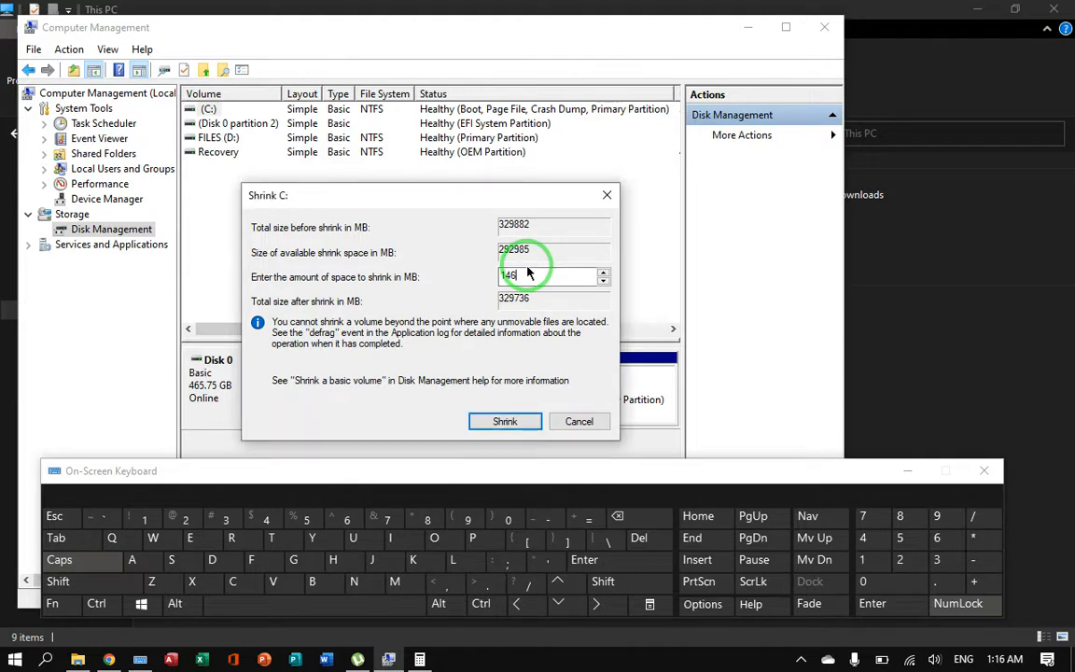
{"action": "left_click", "coordinate": [266, 520]}
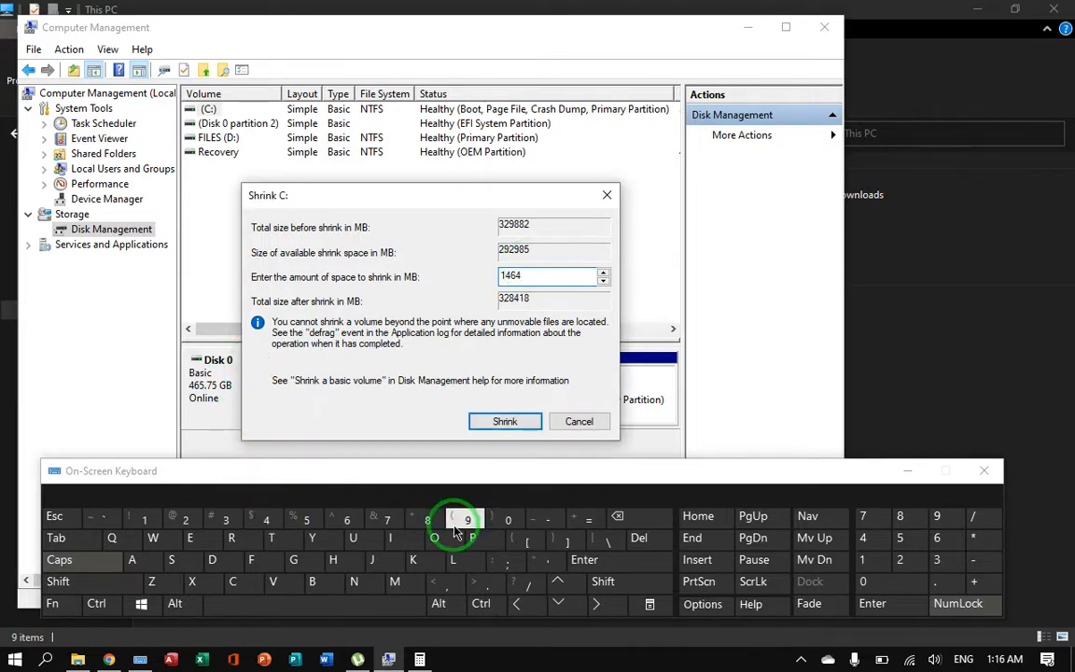
{"action": "left_click", "coordinate": [509, 524]}
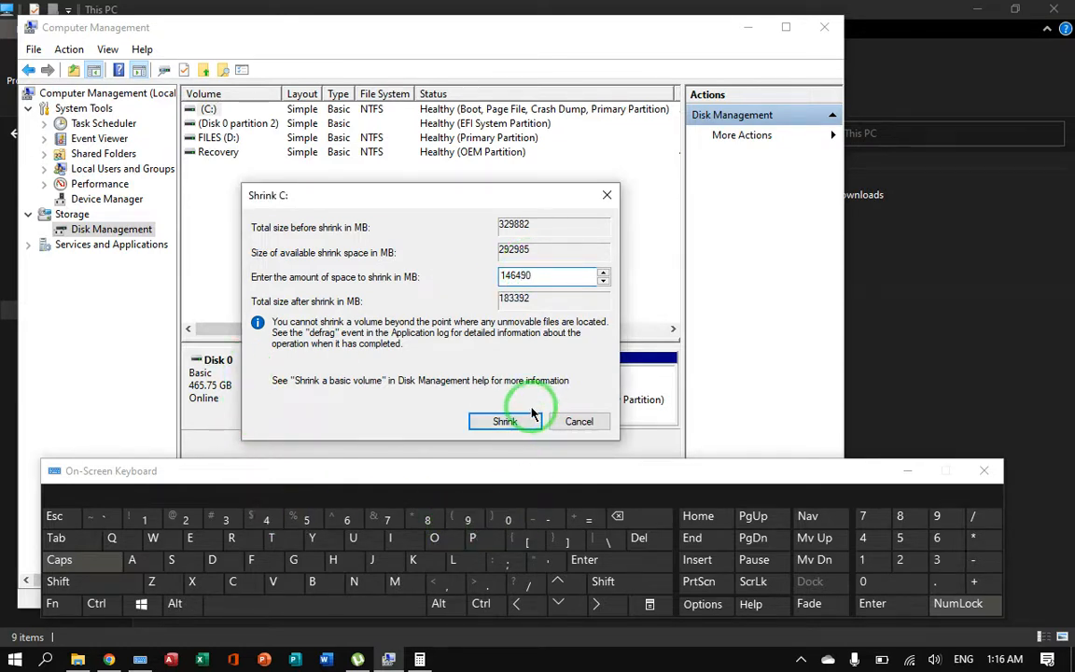
{"action": "left_click", "coordinate": [511, 422]}
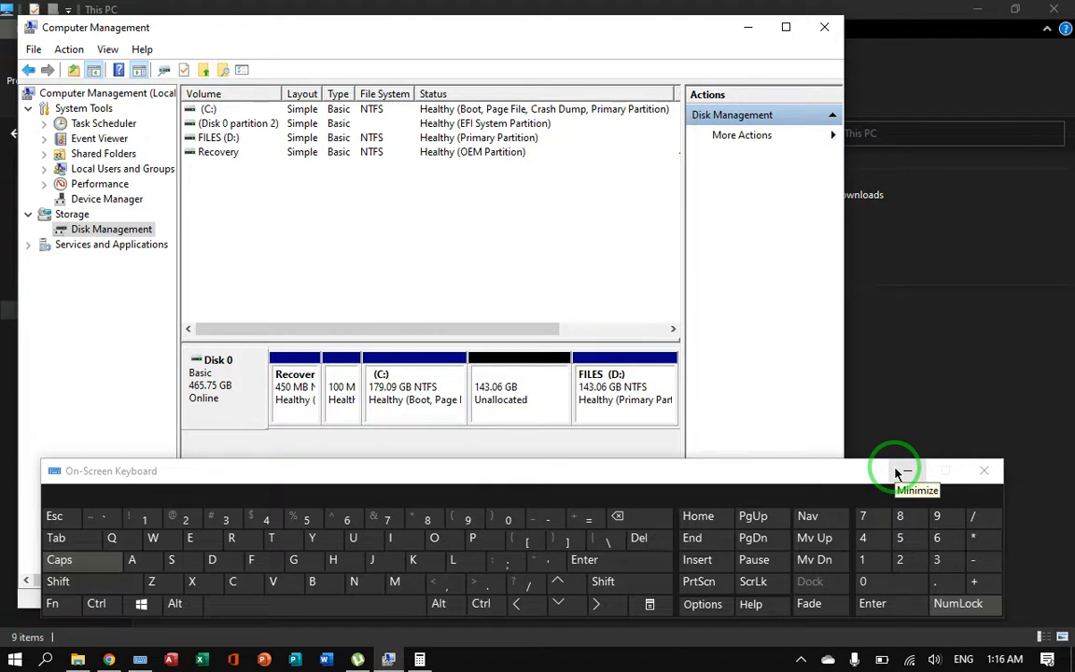
Step: Start a new simple volume on the unallocated space of Disk 0, keeping the full size of 146489 MB
{"action": "left_click", "coordinate": [499, 370]}
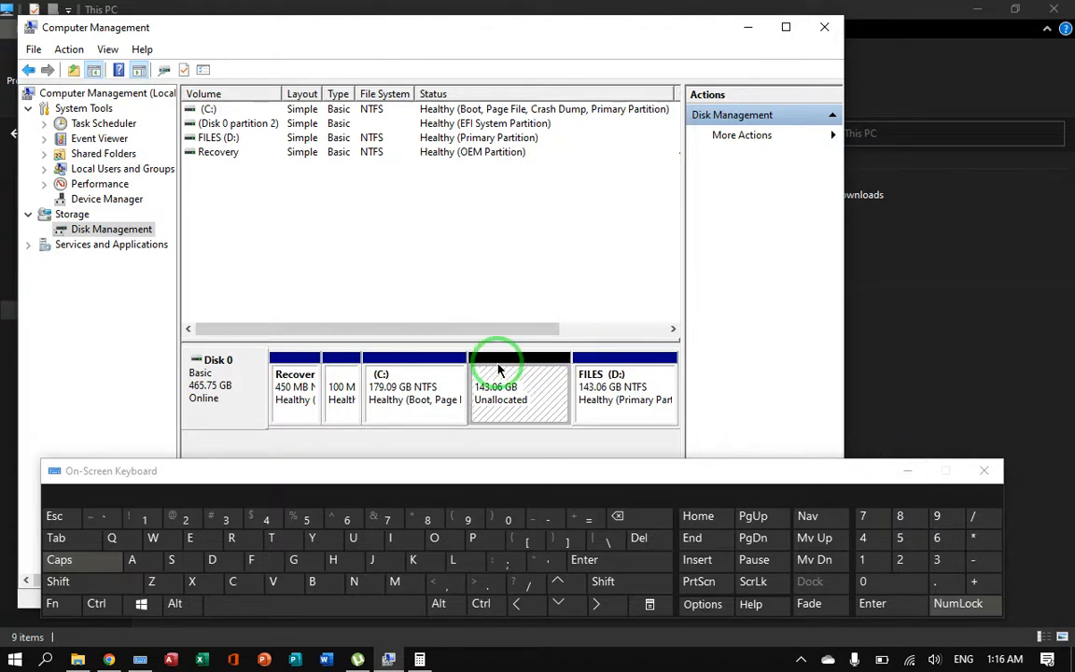
{"action": "left_click", "coordinate": [901, 471]}
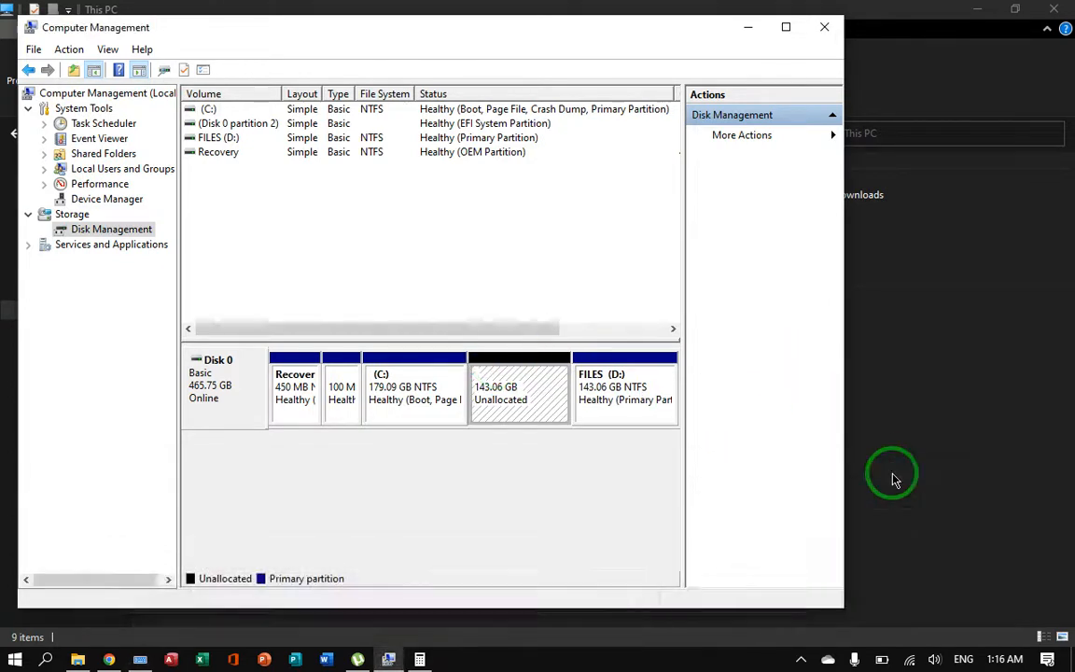
{"action": "right_click", "coordinate": [557, 390]}
{"action": "left_click", "coordinate": [567, 399]}
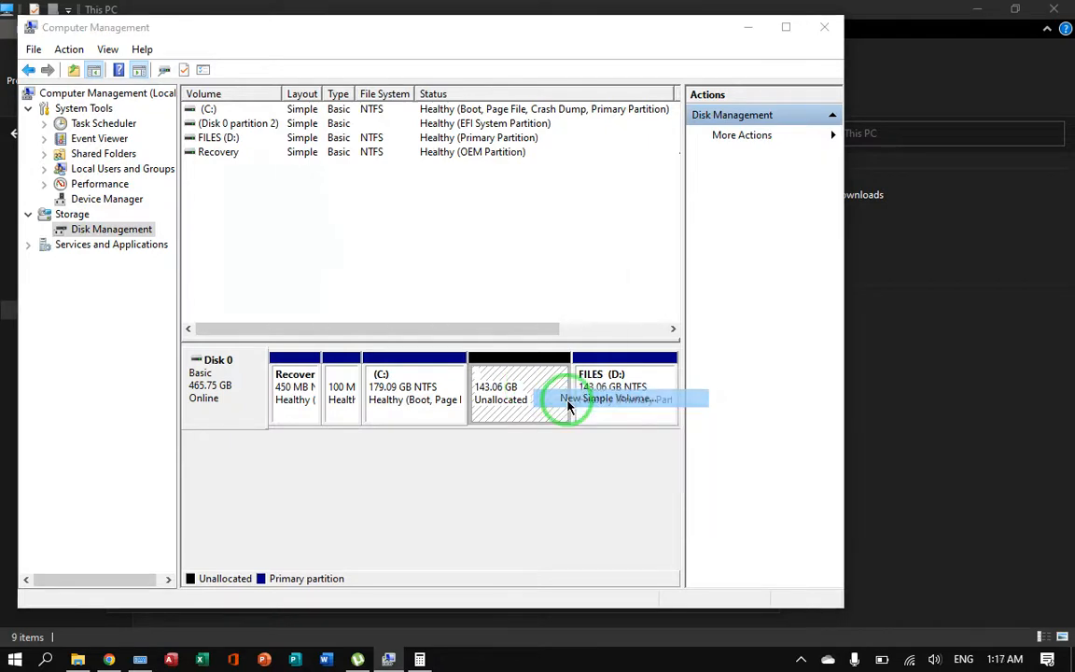
{"action": "left_click", "coordinate": [528, 411]}
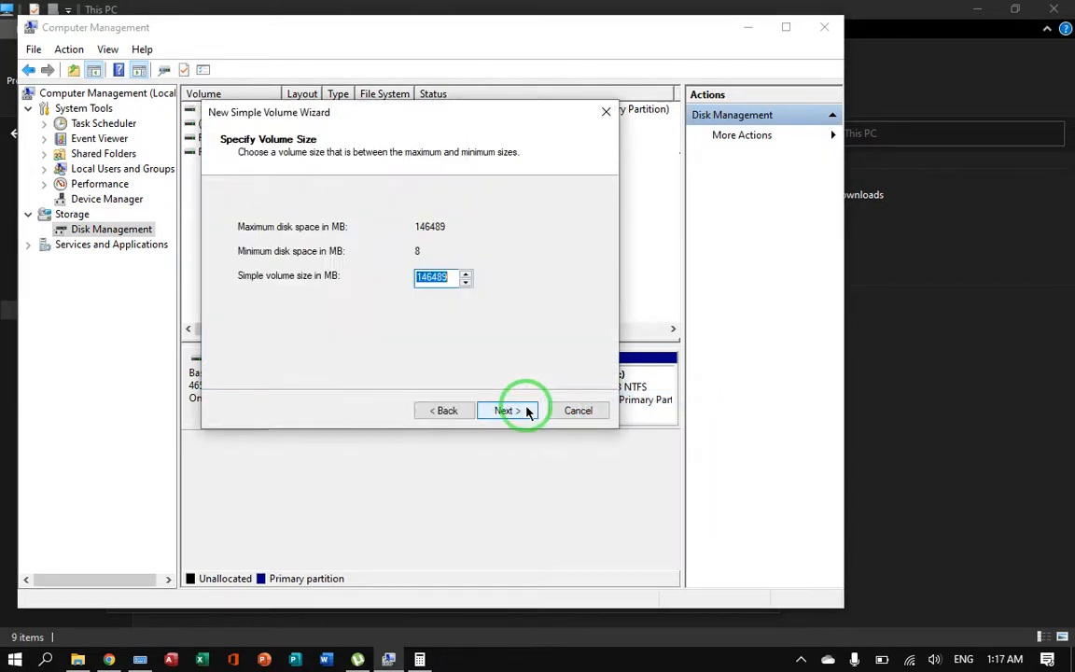
{"action": "left_click", "coordinate": [528, 411]}
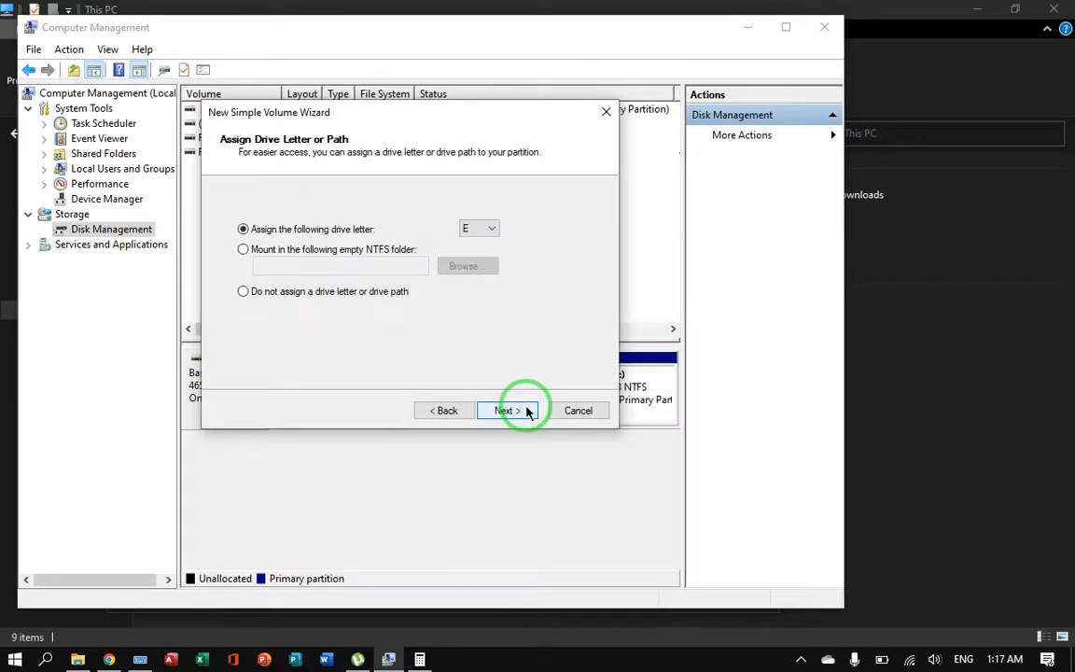
Step: Assign drive letter F to the new volume and continue to the format settings
{"action": "left_click", "coordinate": [491, 229]}
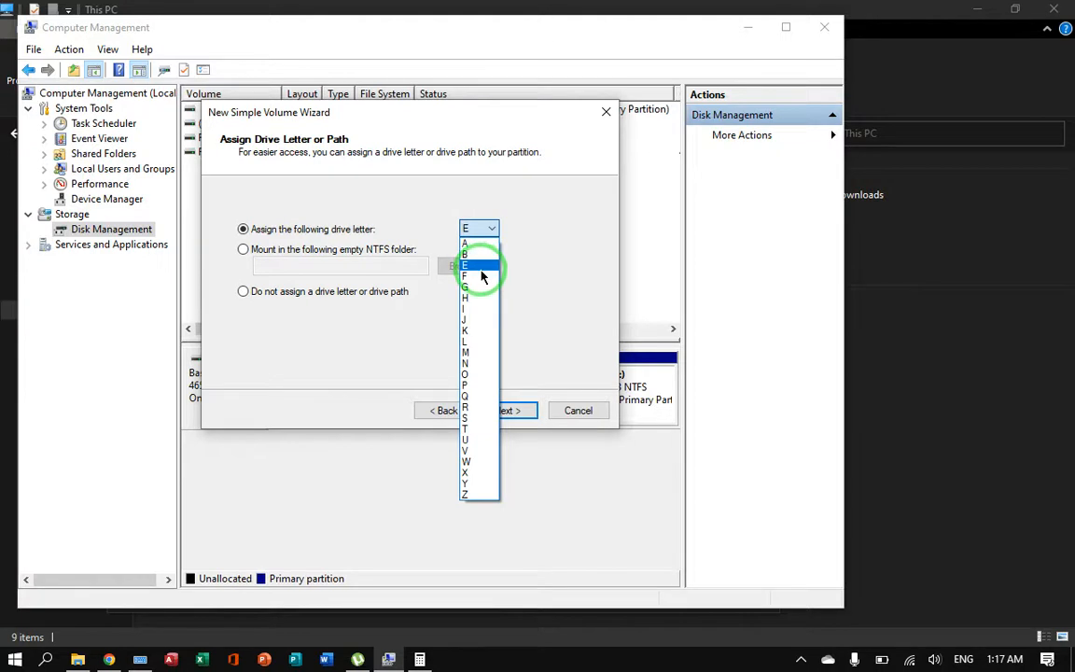
{"action": "left_click", "coordinate": [482, 277]}
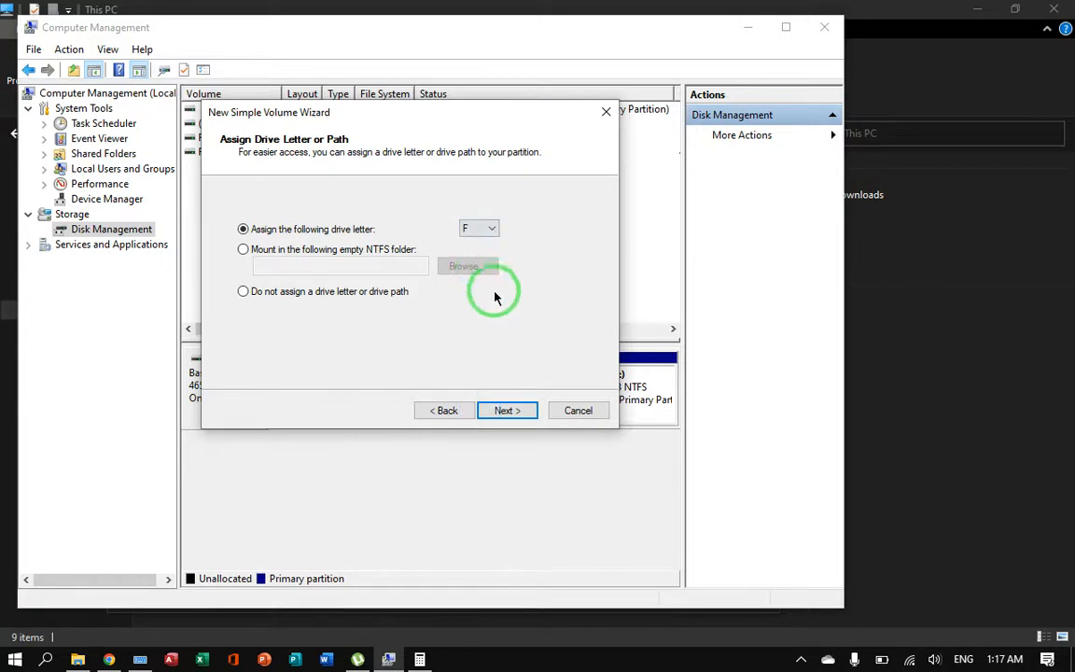
{"action": "left_click", "coordinate": [515, 413]}
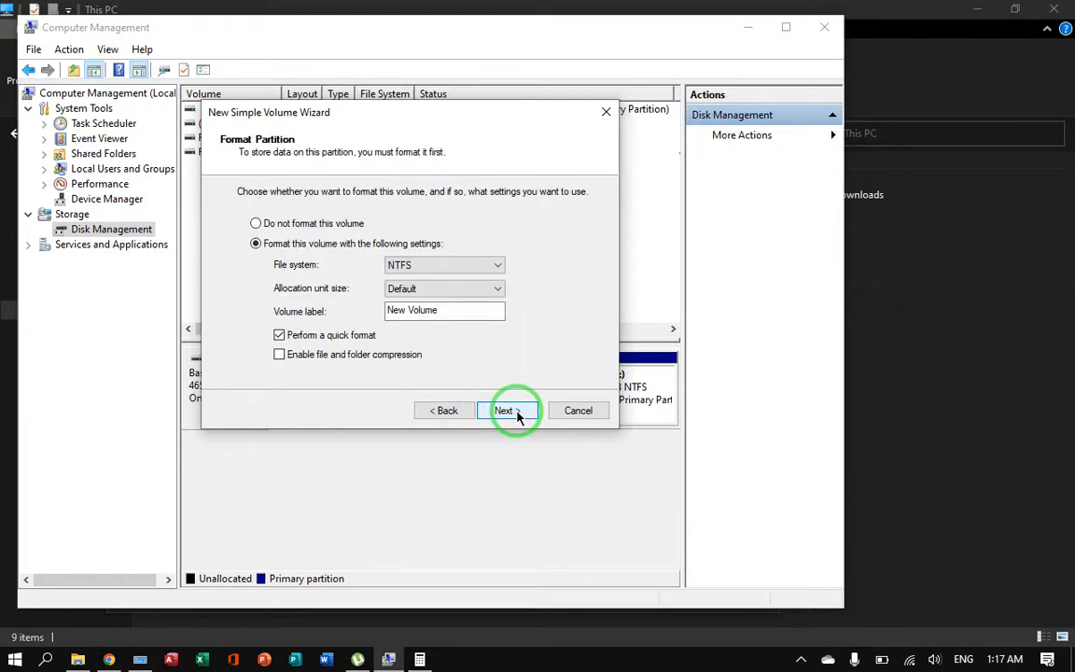
Step: Replace the new volume's label with DOCUMENTS using the On-Screen Keyboard
{"action": "left_click", "coordinate": [463, 309]}
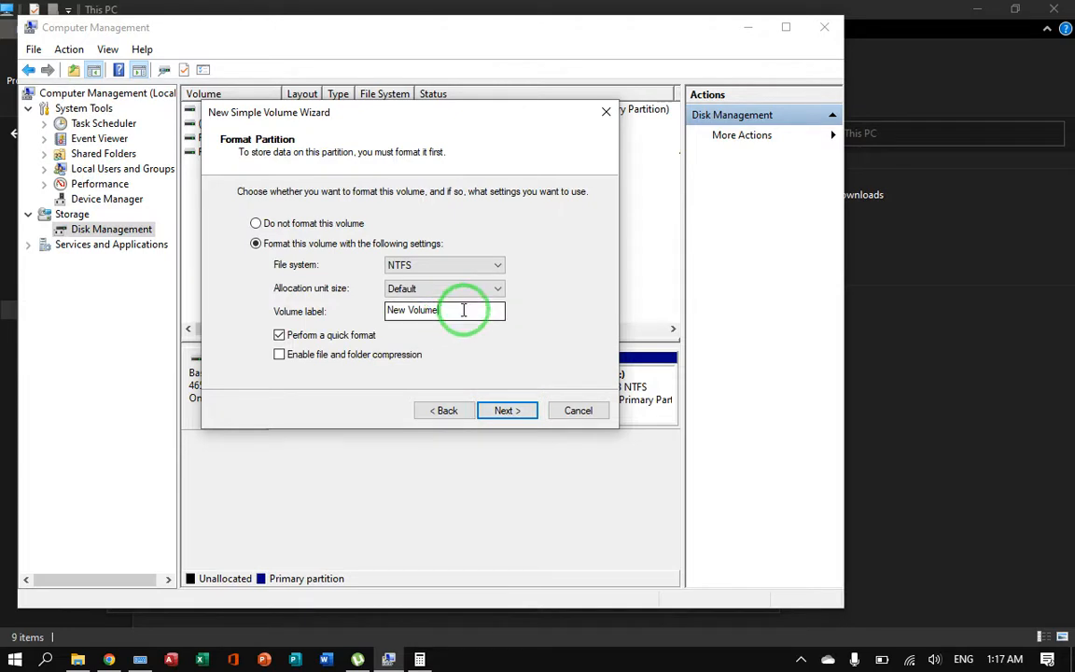
{"action": "key", "text": "ctrl+a"}
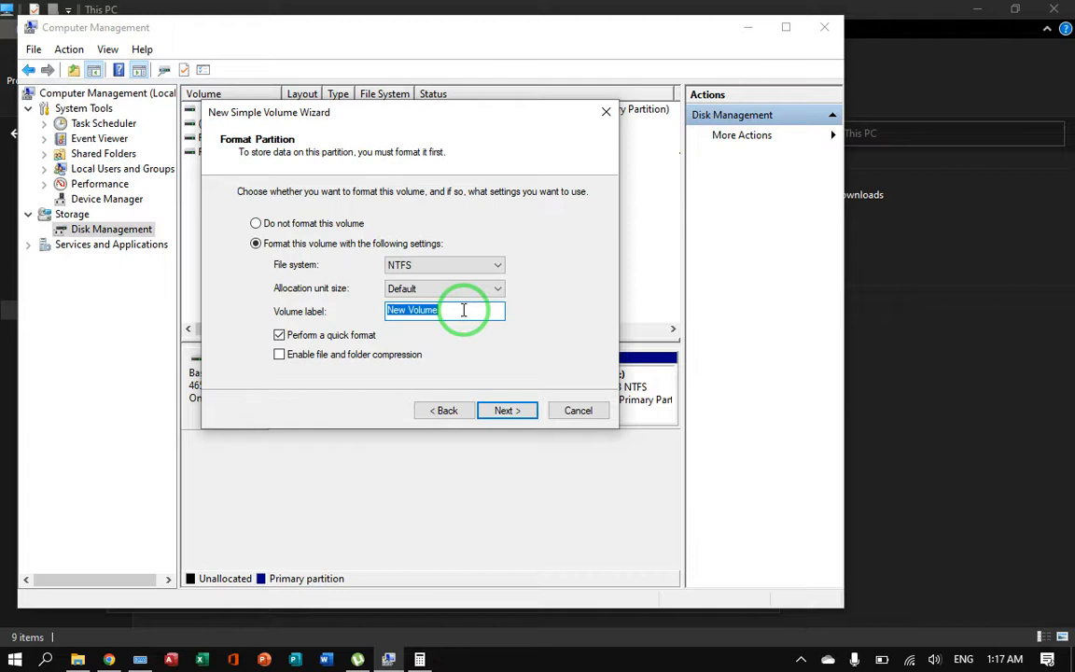
{"action": "key", "text": "BackSpace"}
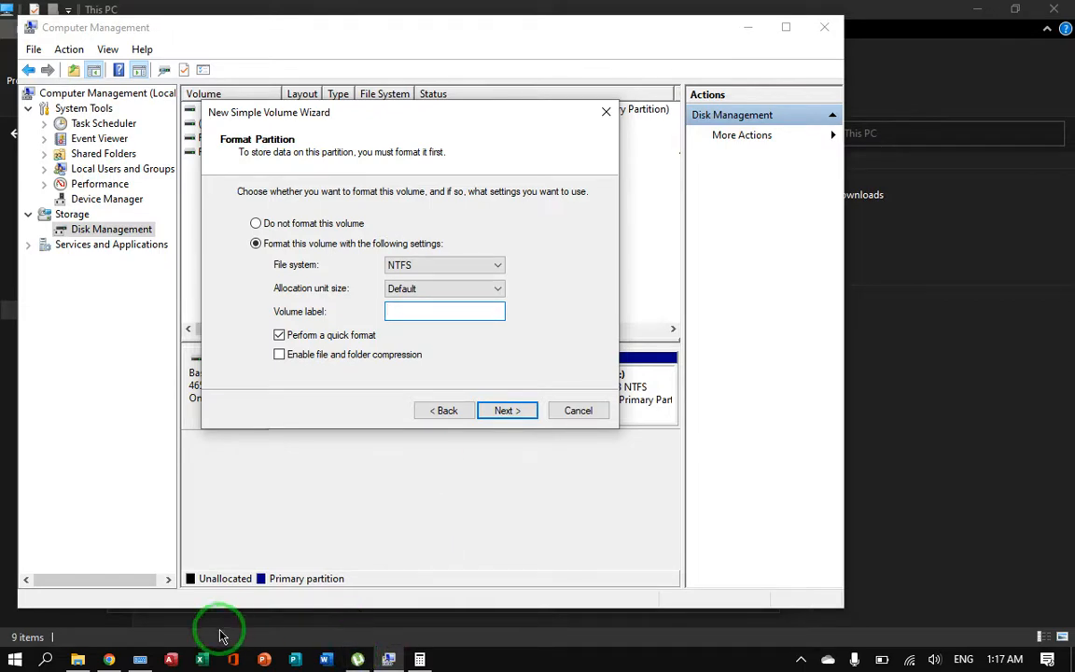
{"action": "left_click", "coordinate": [140, 658]}
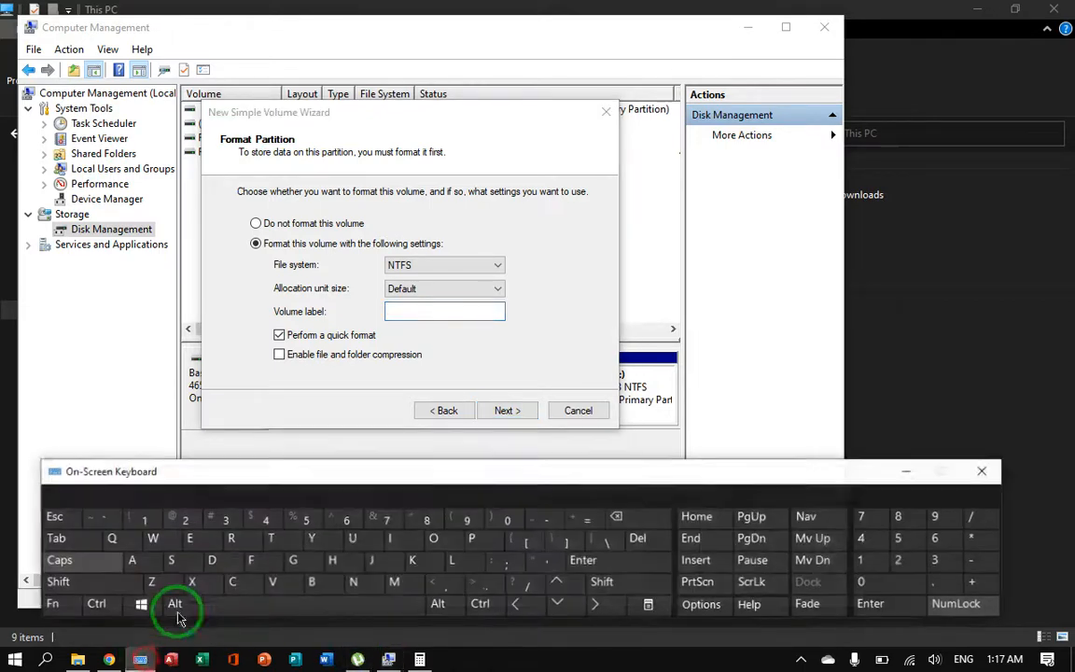
{"action": "left_click", "coordinate": [421, 314]}
{"action": "left_click", "coordinate": [222, 560]}
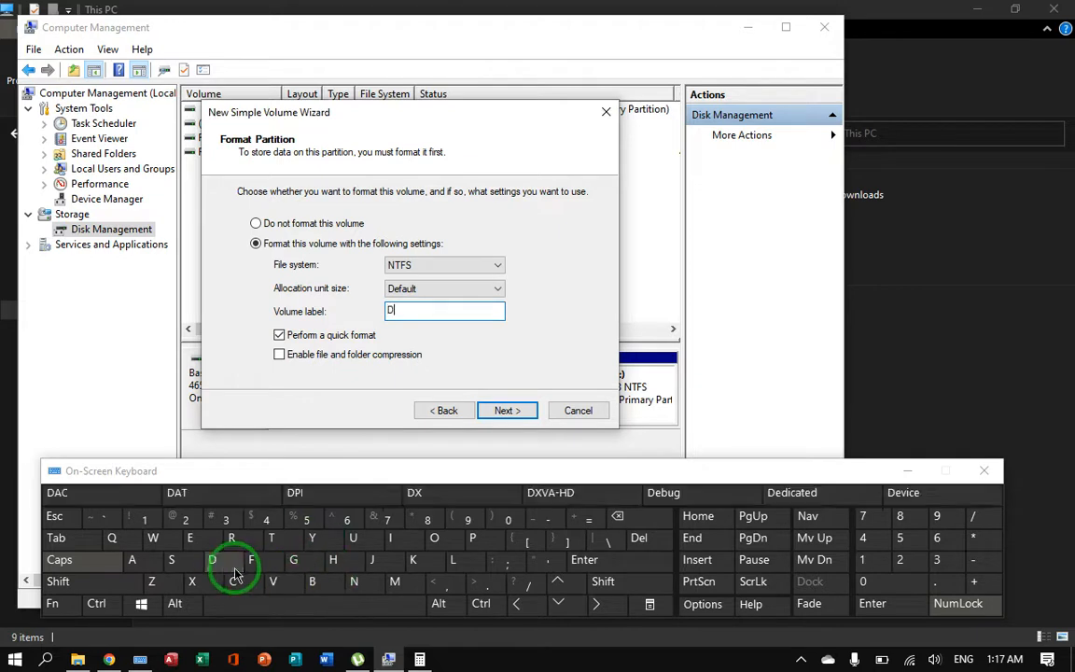
{"action": "left_click", "coordinate": [434, 537]}
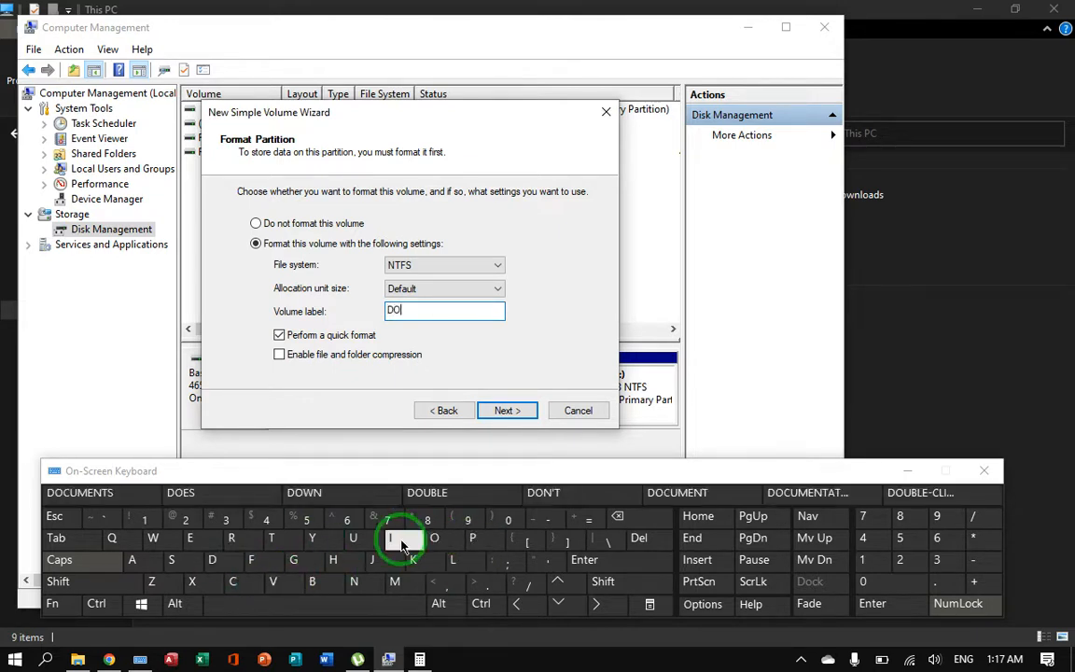
{"action": "left_click", "coordinate": [235, 582]}
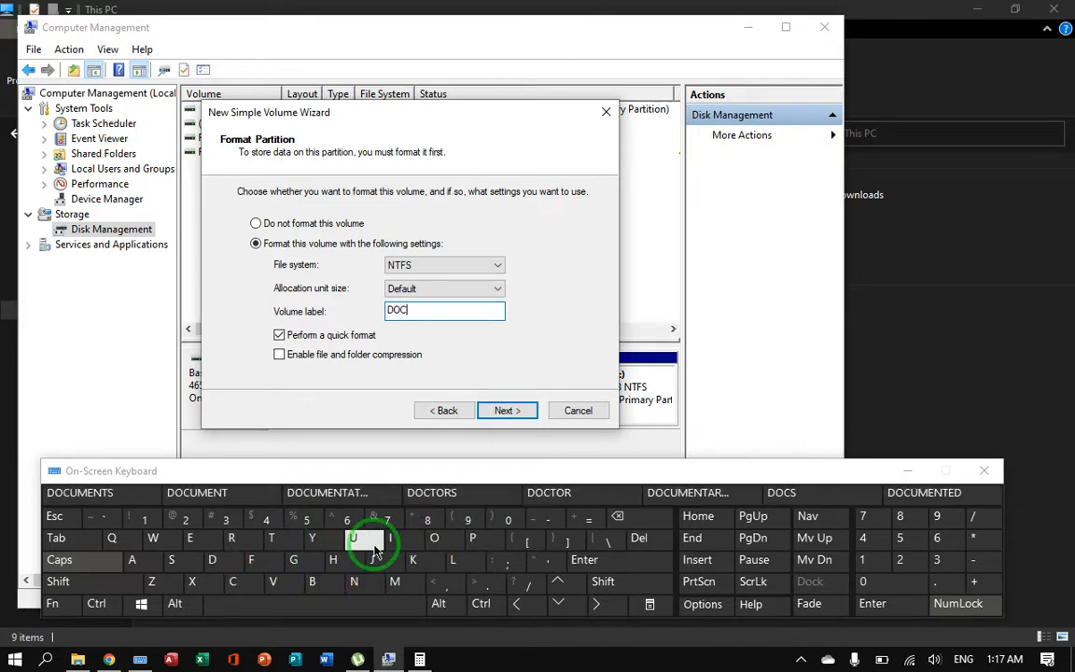
{"action": "left_click", "coordinate": [201, 494]}
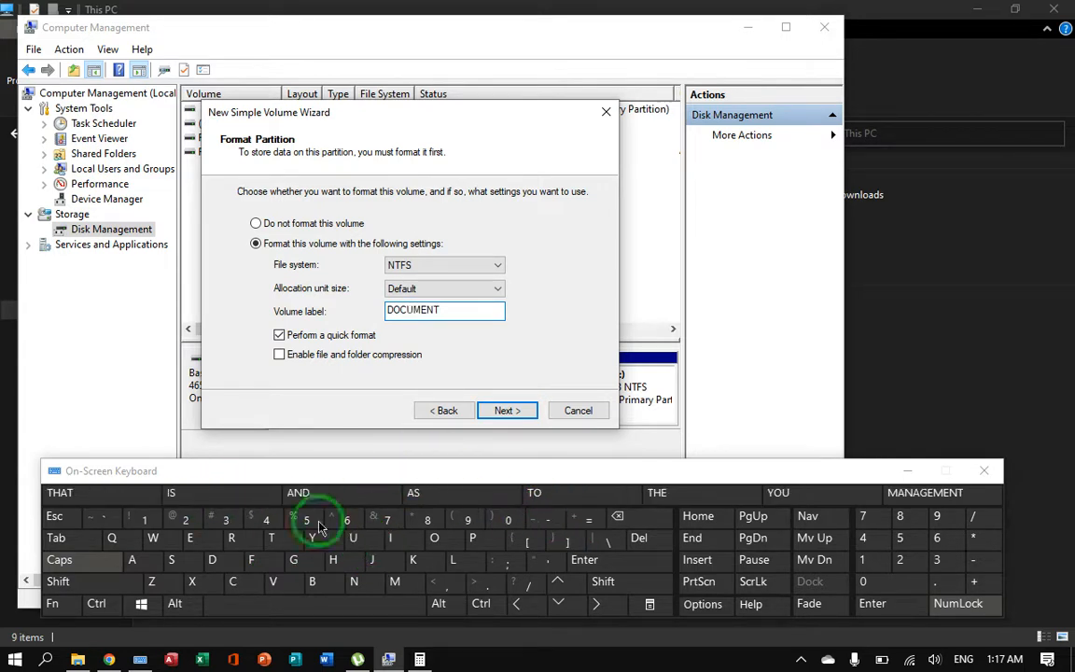
{"action": "left_click", "coordinate": [640, 518]}
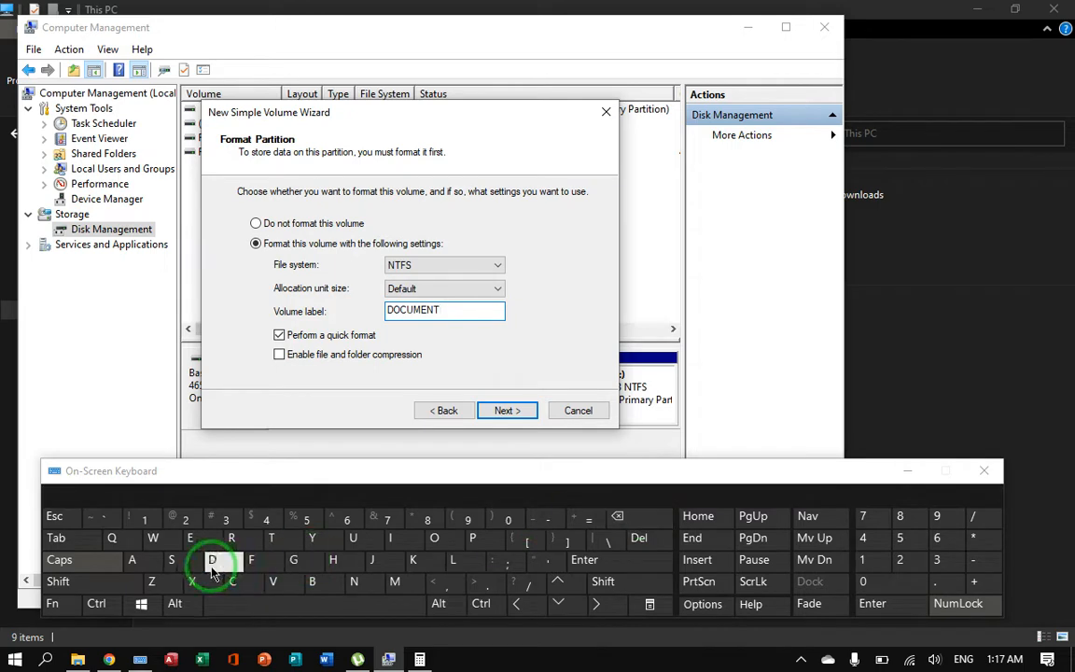
{"action": "left_click", "coordinate": [177, 560]}
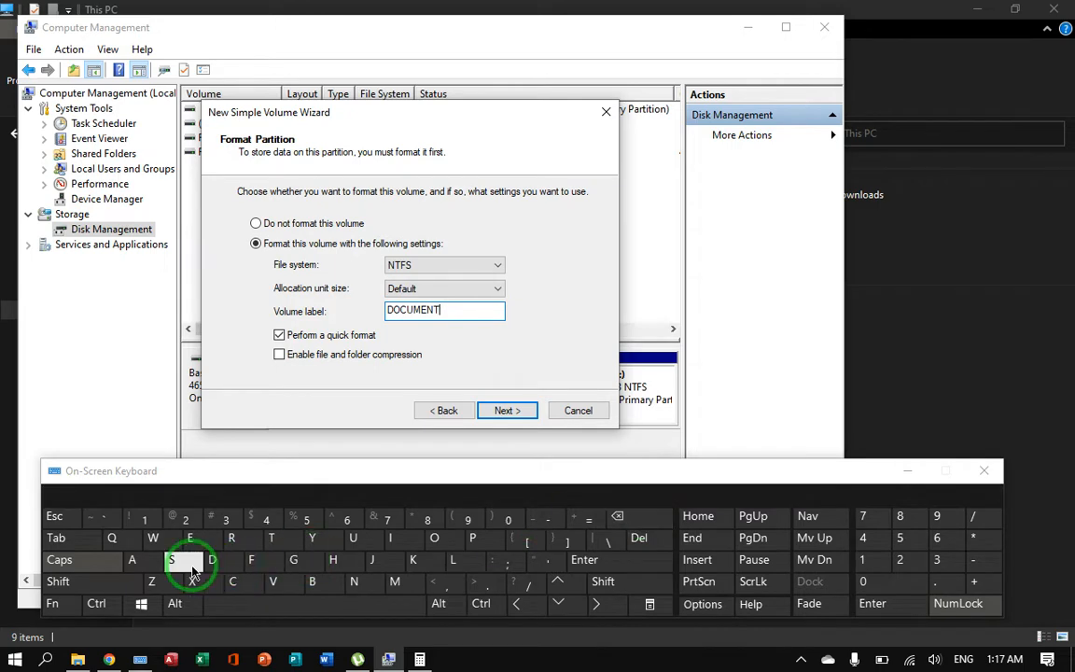
Step: Complete the New Simple Volume Wizard with the NTFS quick format settings and minimize the On-Screen Keyboard
{"action": "left_click", "coordinate": [513, 412]}
{"action": "left_click", "coordinate": [513, 411]}
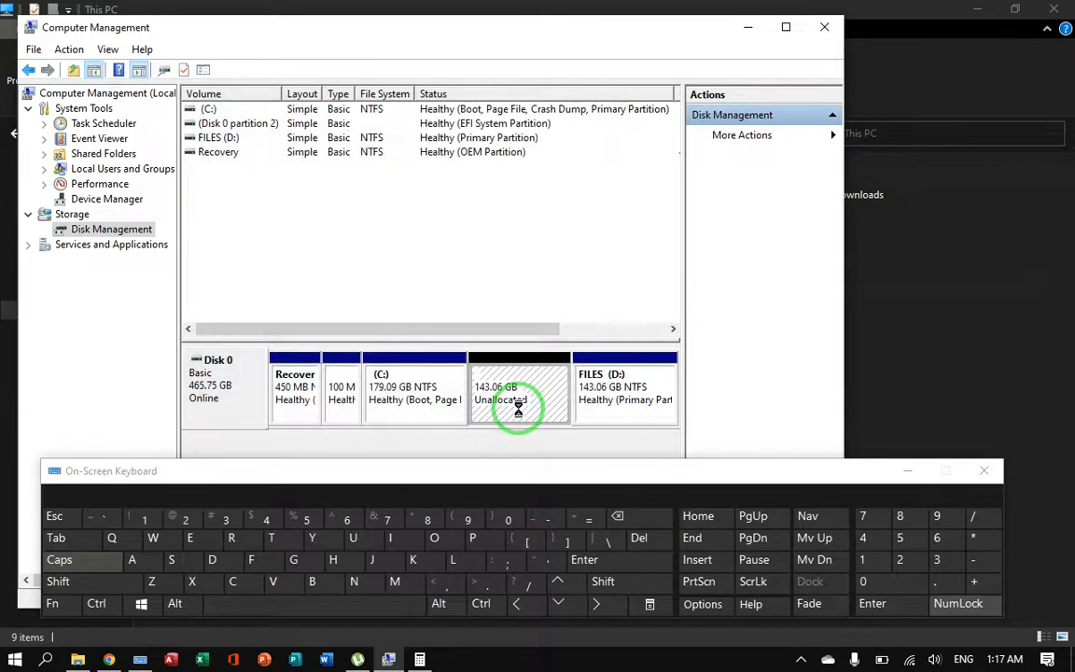
{"action": "left_click", "coordinate": [907, 475]}
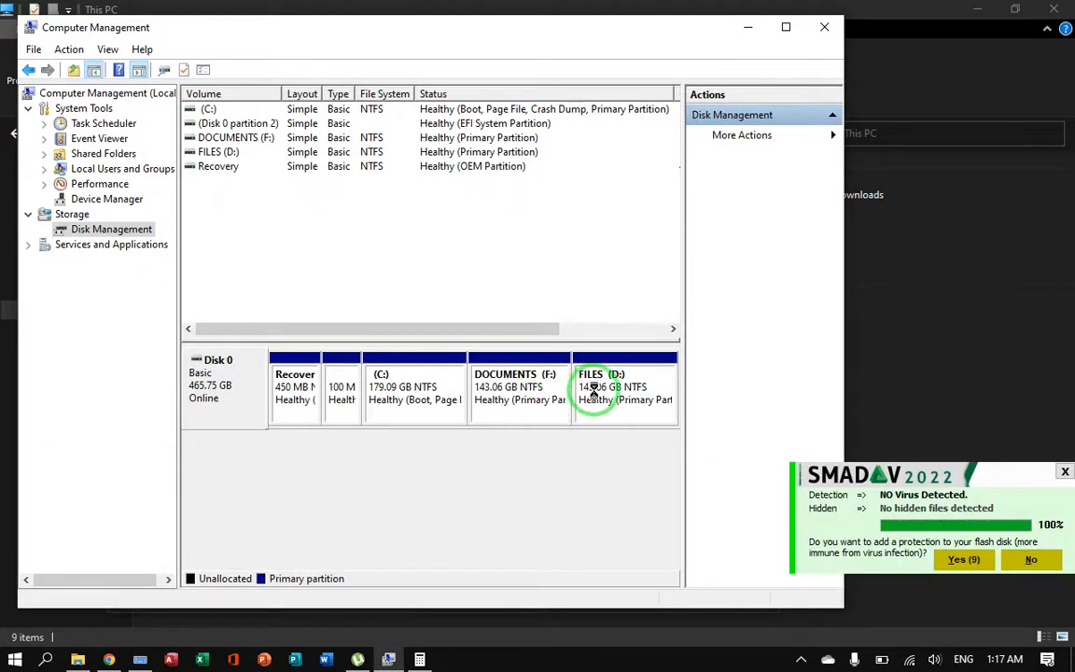
Step: Minimize Computer Management, close Calculator, and refresh This PC to check the C:, D: and F: drives and their capacities
{"action": "left_click", "coordinate": [760, 28]}
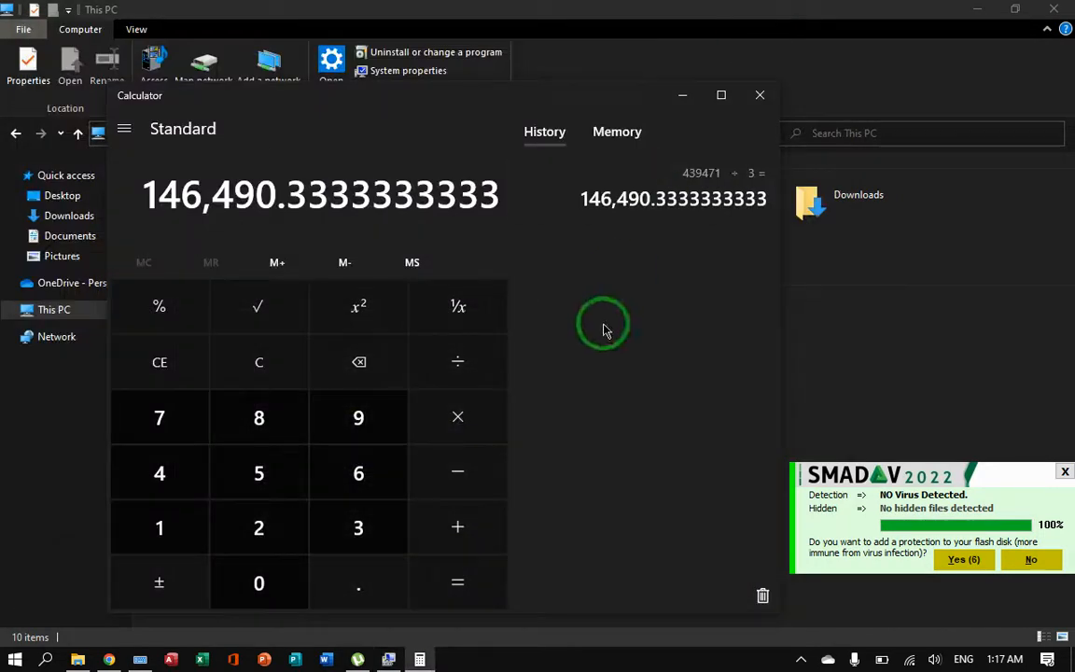
{"action": "left_click", "coordinate": [754, 96]}
{"action": "right_click", "coordinate": [549, 390]}
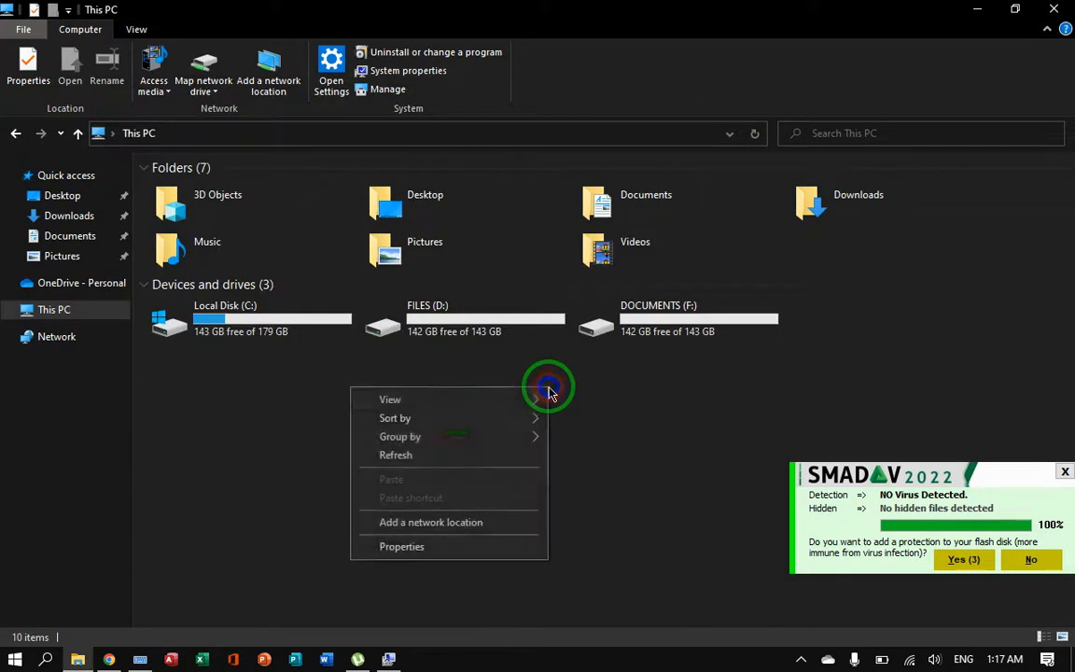
{"action": "left_click", "coordinate": [425, 454]}
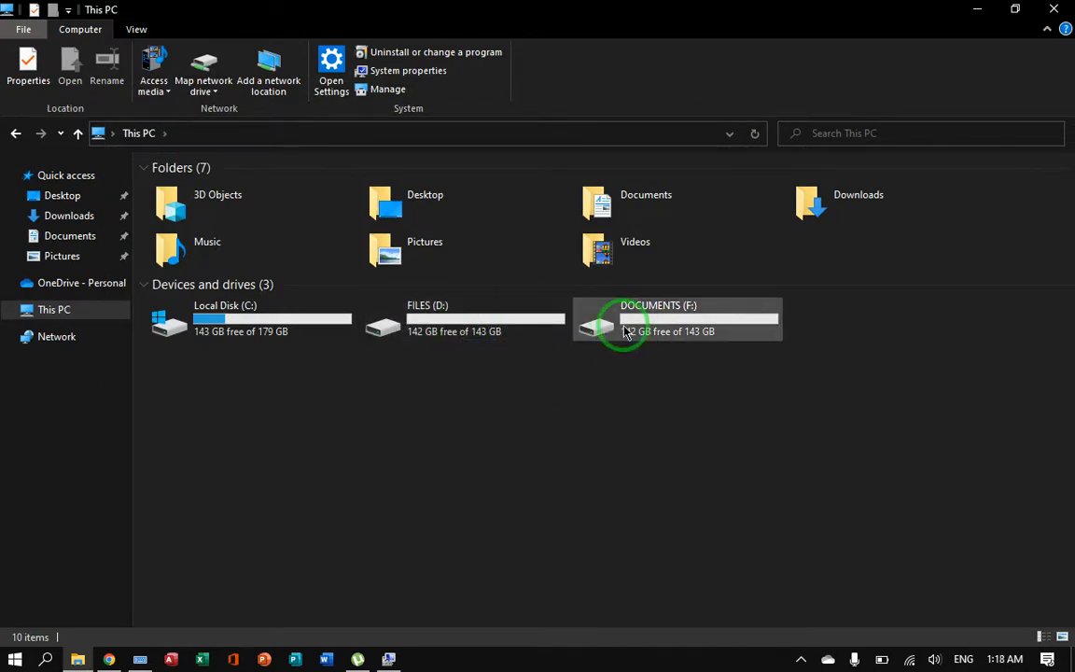
{"action": "mouse_move", "coordinate": [314, 322]}
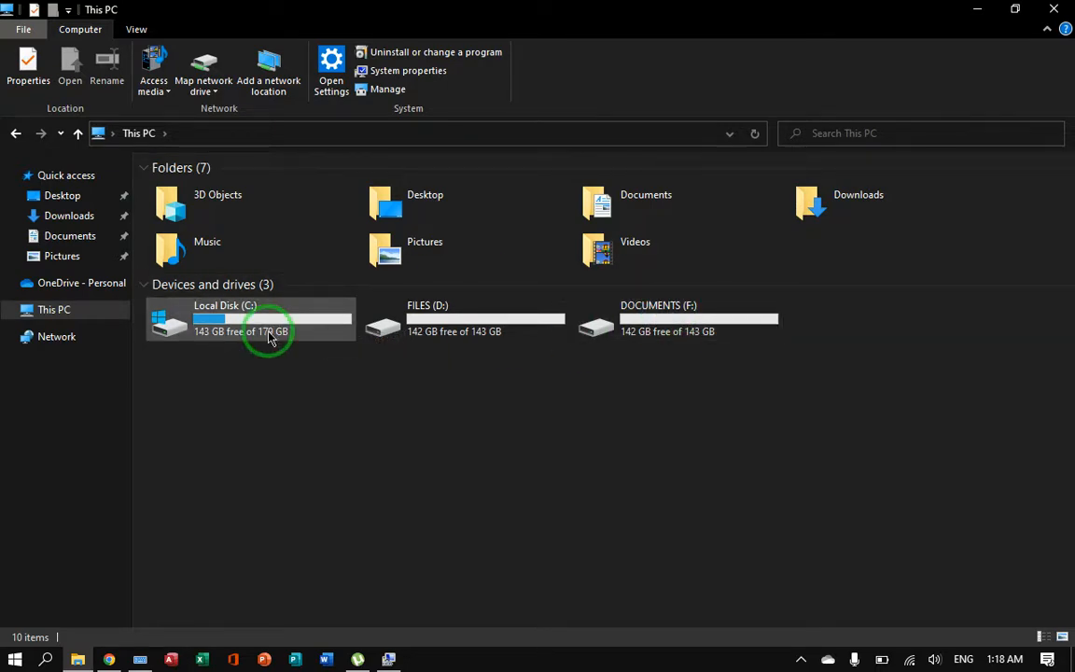
{"action": "mouse_move", "coordinate": [268, 338]}
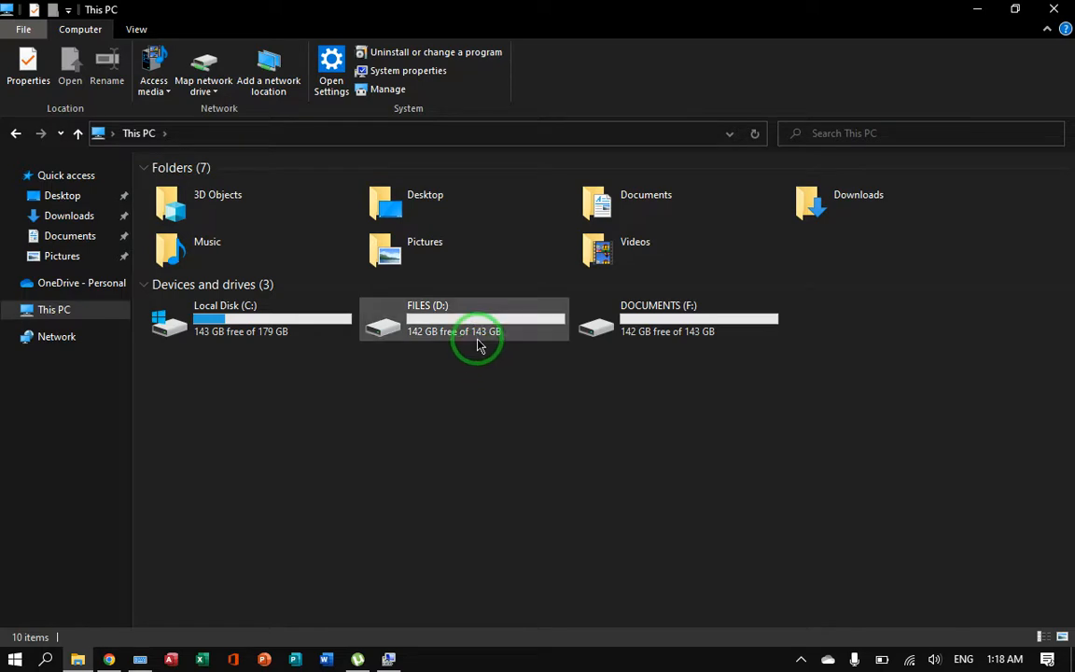
Step: Open the FILES (D:) and DOCUMENTS (F:) drives in turn to check their contents, and close the This PC window
{"action": "mouse_move", "coordinate": [477, 345]}
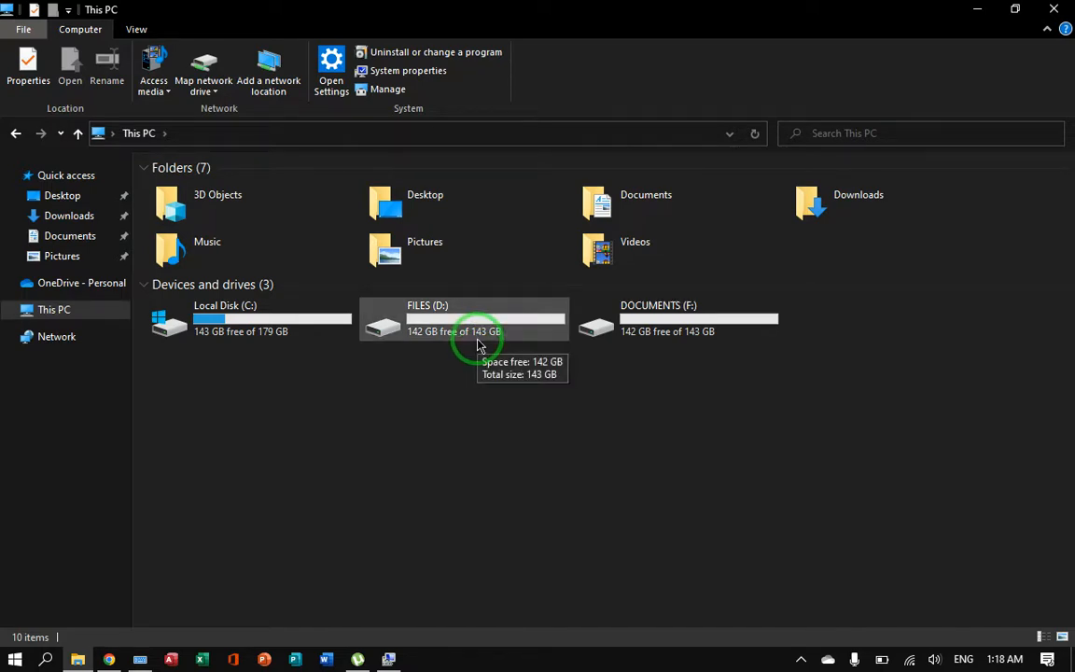
{"action": "mouse_move", "coordinate": [688, 318]}
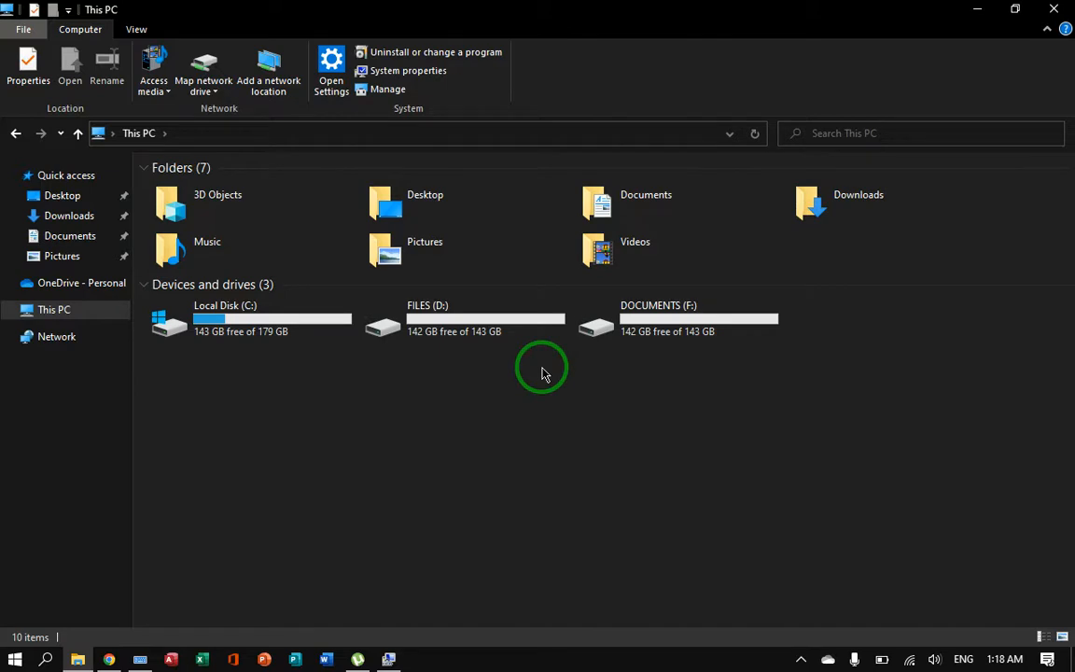
{"action": "double_click", "coordinate": [446, 333]}
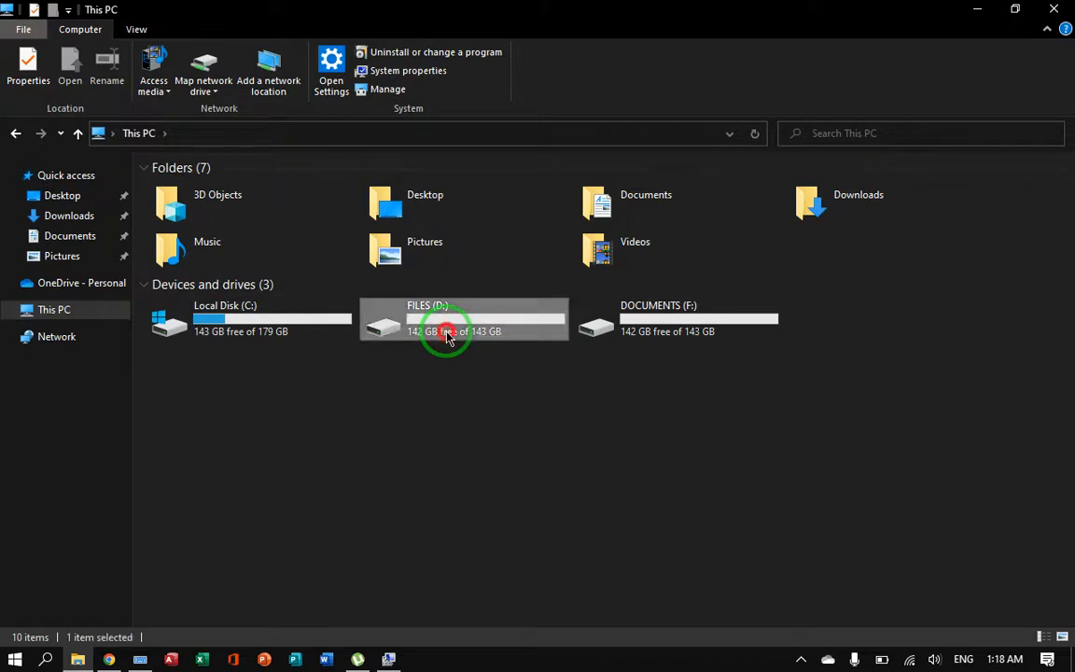
{"action": "left_click", "coordinate": [77, 136]}
{"action": "double_click", "coordinate": [583, 308]}
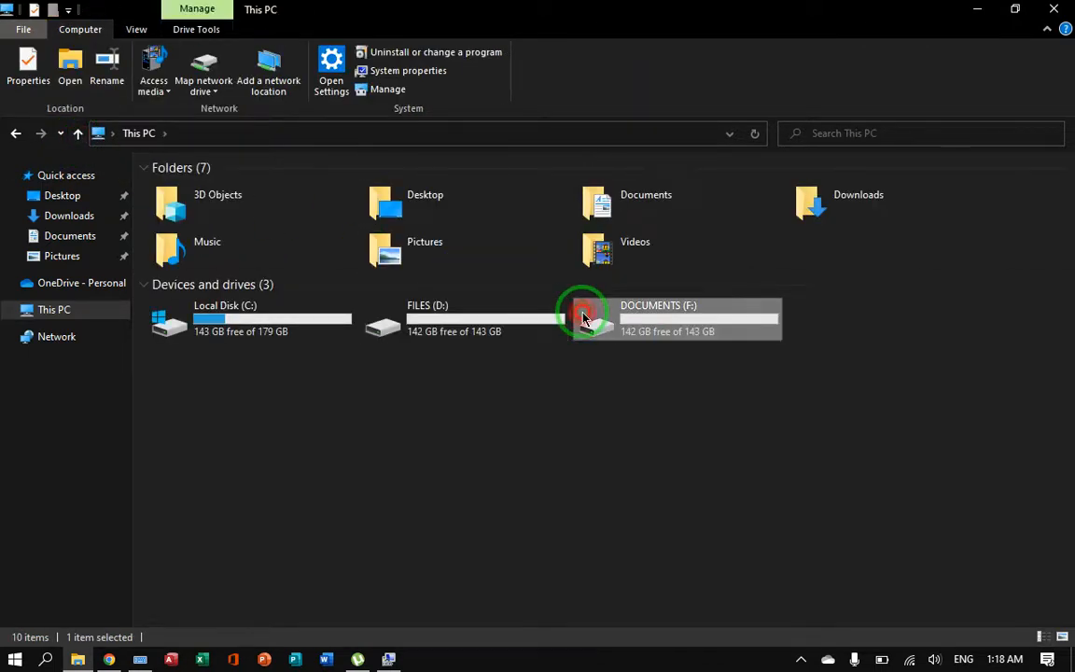
{"action": "left_click", "coordinate": [79, 134]}
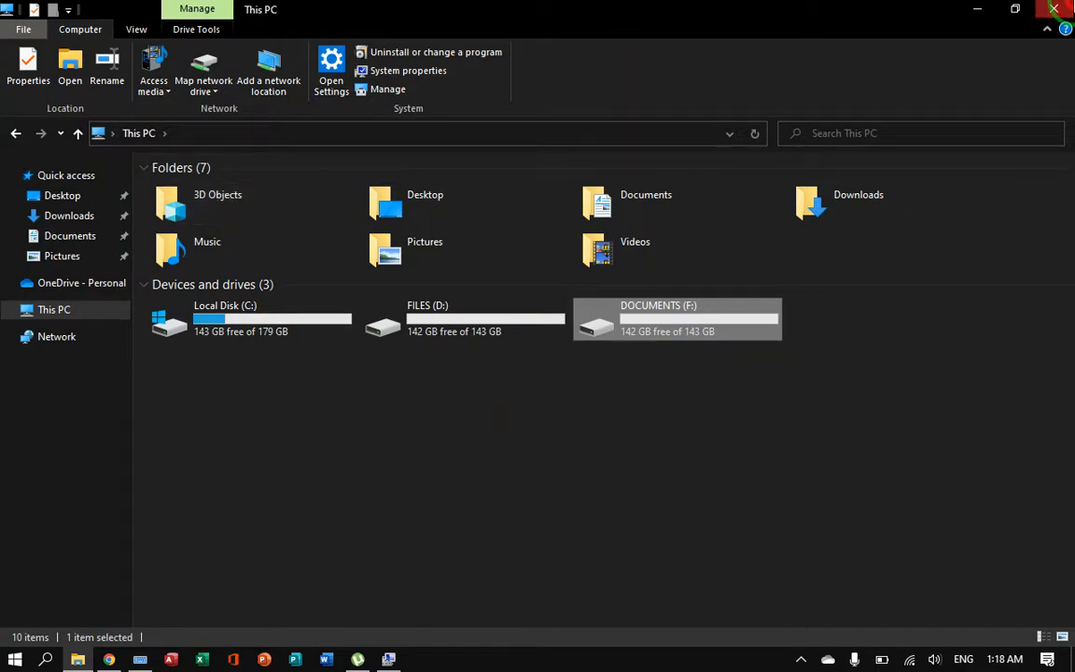
{"action": "left_click", "coordinate": [1058, 8]}
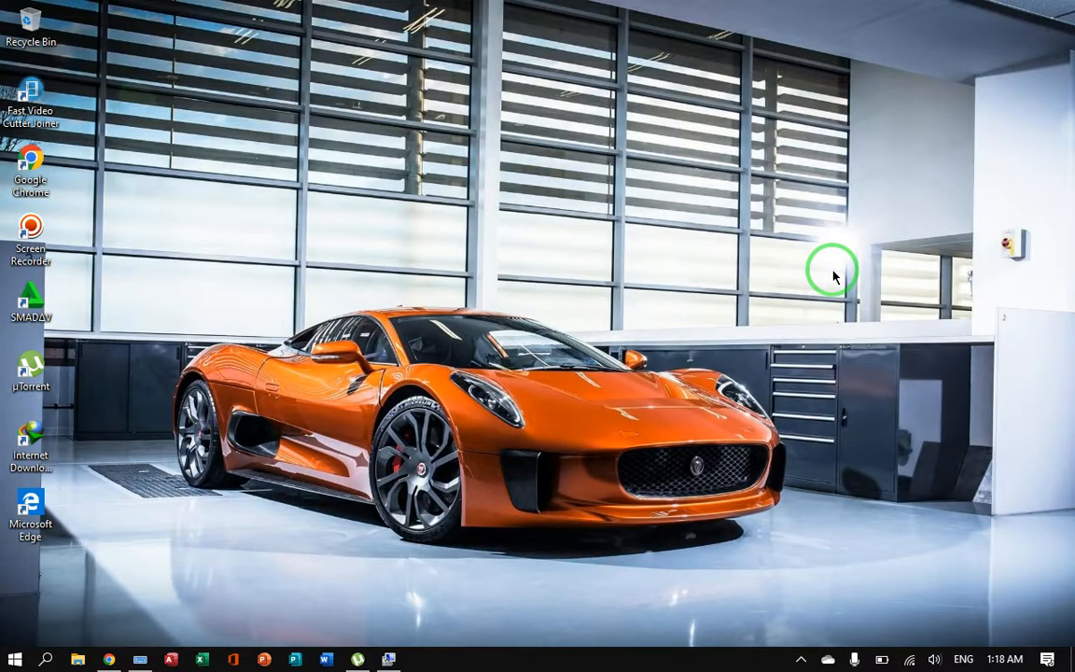
{"action": "left_click", "coordinate": [801, 658]}
{"action": "right_click", "coordinate": [785, 629]}
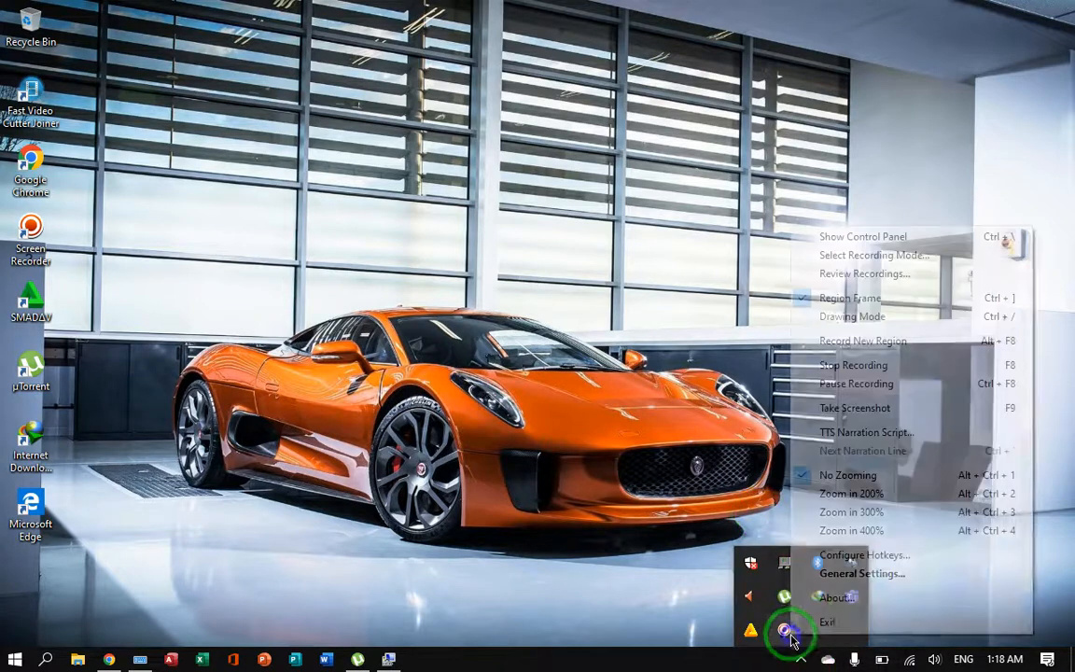
{"action": "left_click", "coordinate": [667, 544]}
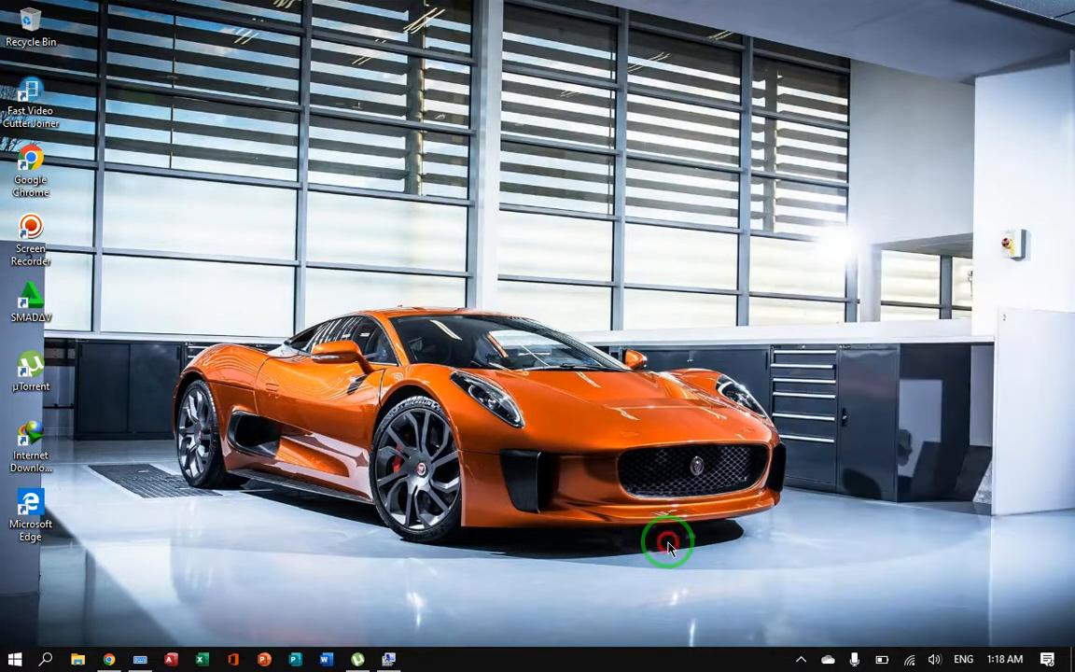